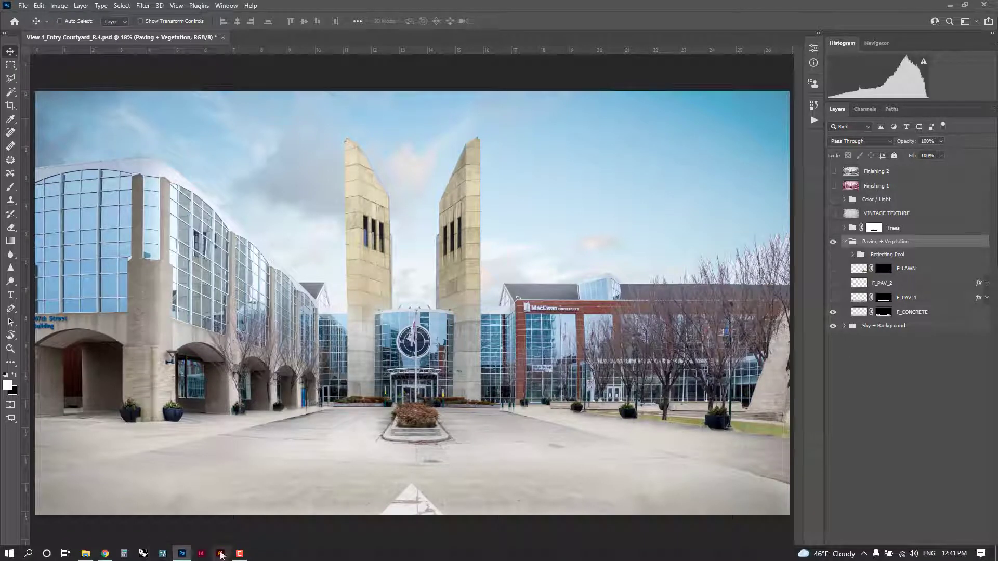
- Switch from Photoshop to the browser tab showing the wet-mud roughness texture
click(105, 553)
click(411, 122)
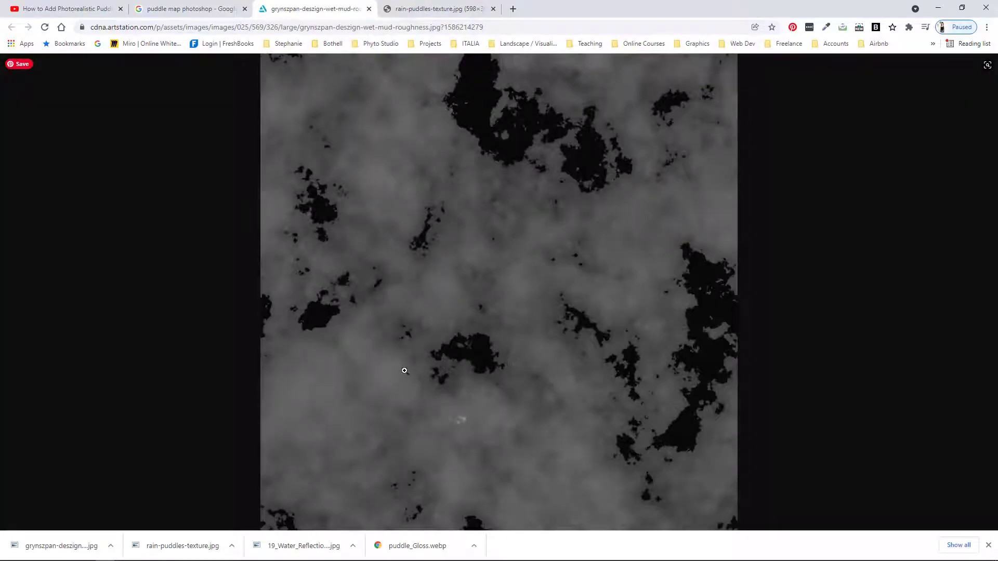
click(226, 6)
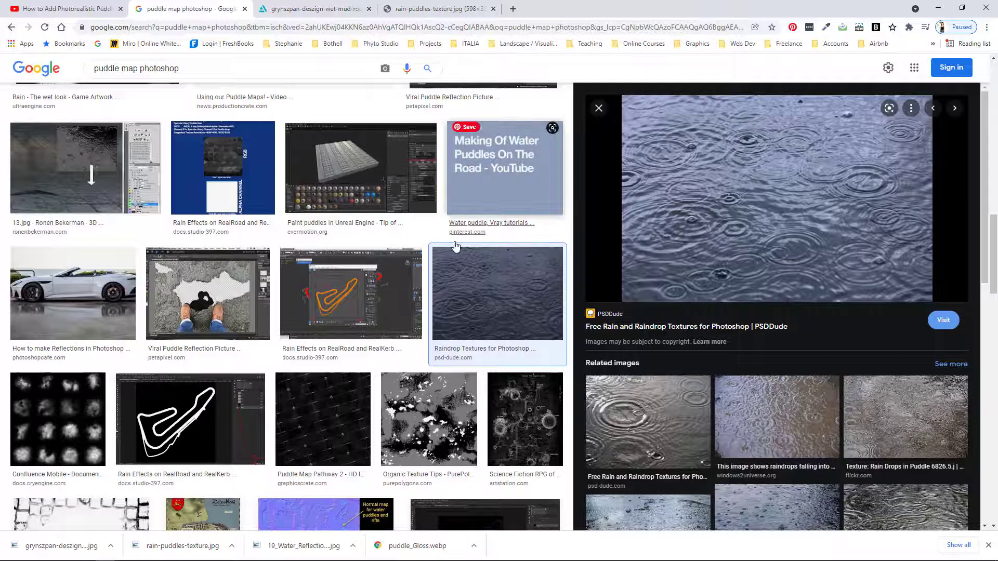
scroll(364, 281, up, 10)
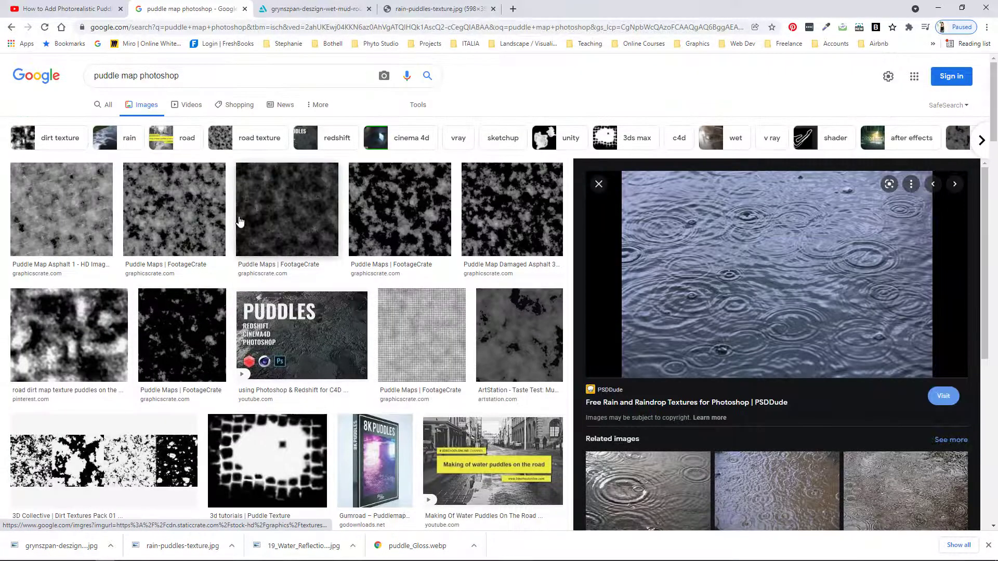
click(397, 216)
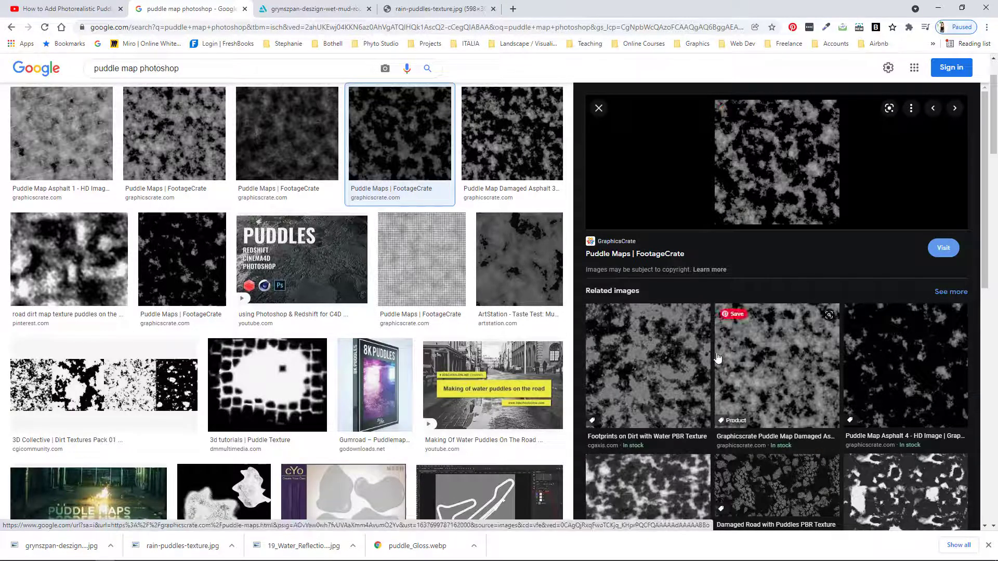
scroll(695, 307, down, 2)
click(702, 422)
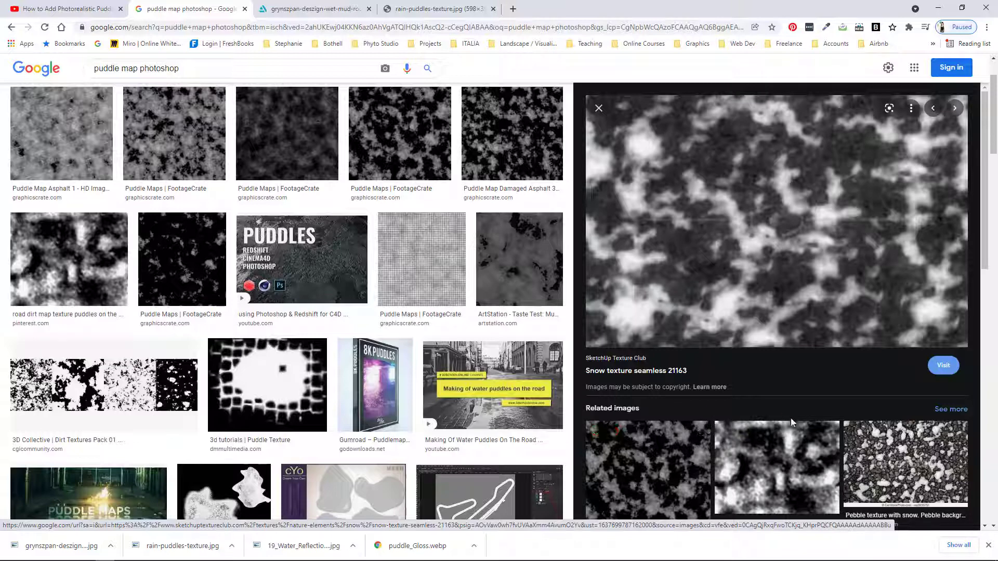
scroll(707, 458, down, 1)
click(707, 458)
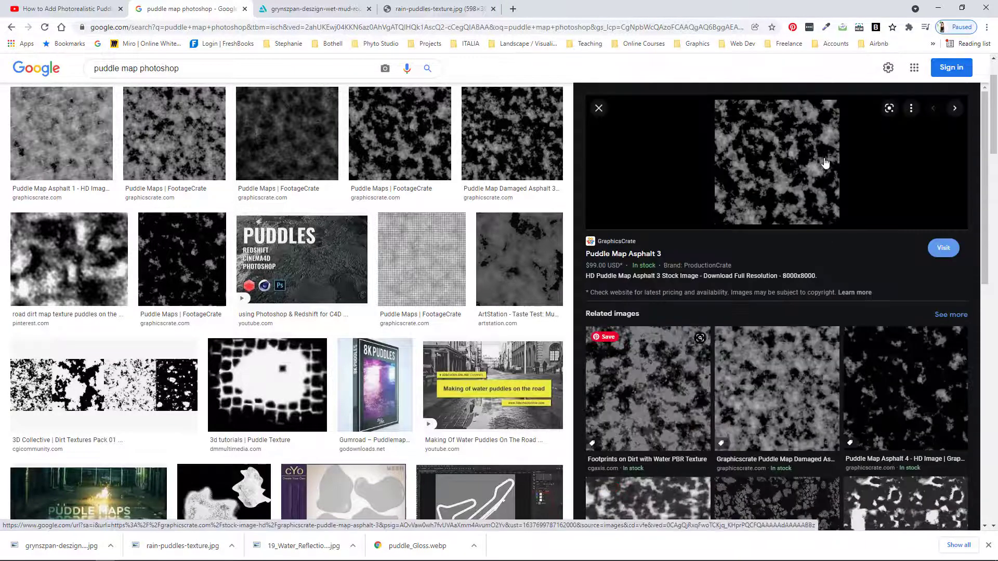
scroll(715, 416, down, 2)
scroll(717, 406, down, 2)
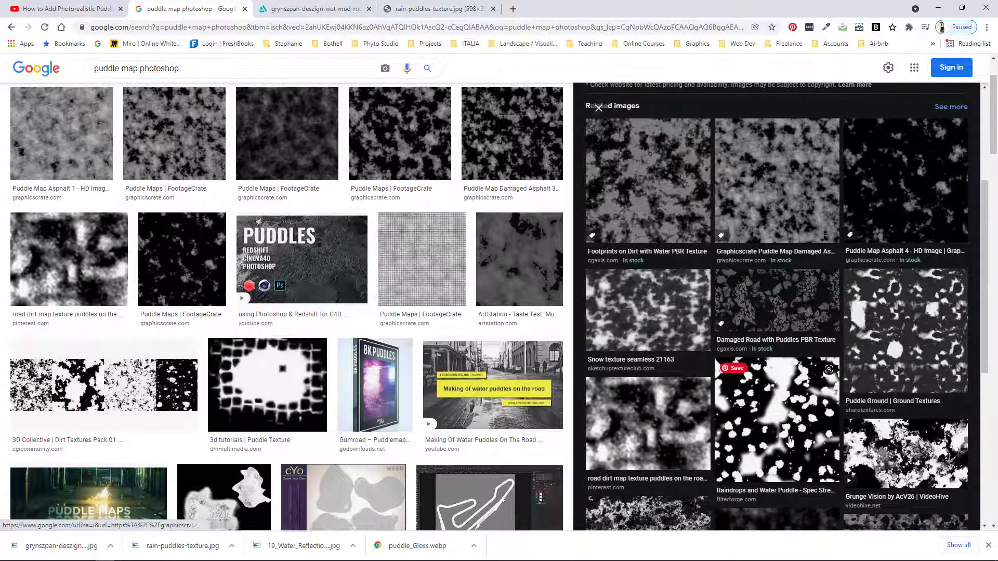
click(779, 435)
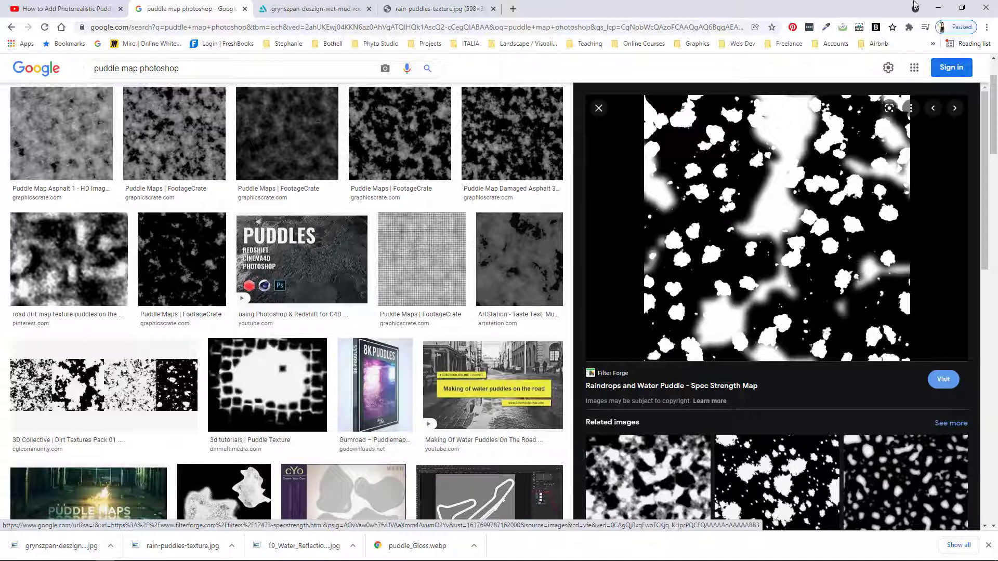
- Inspect the wet-mud roughness texture at full size, then return to the Photoshop courtyard document
click(445, 8)
click(357, 8)
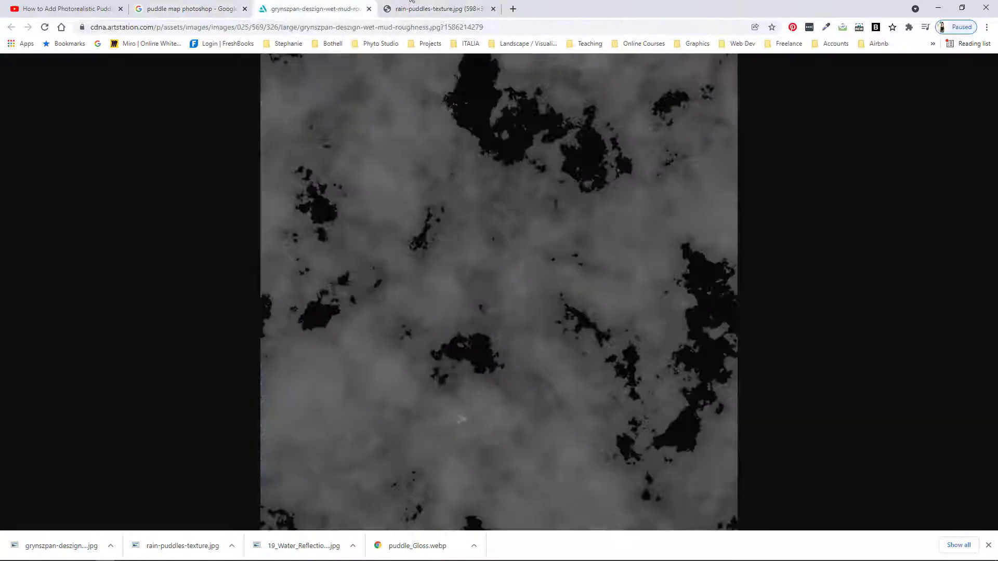
click(460, 286)
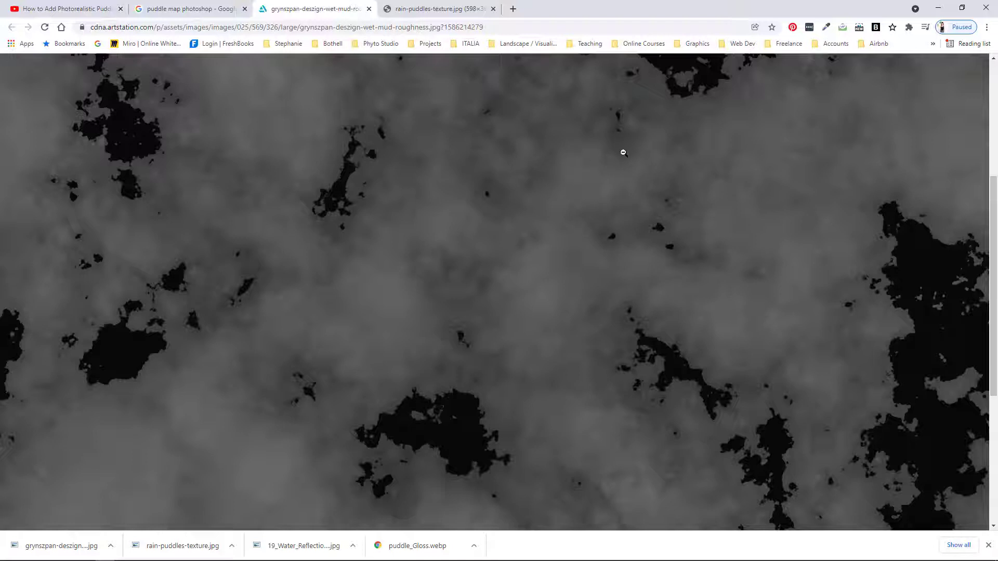
click(582, 164)
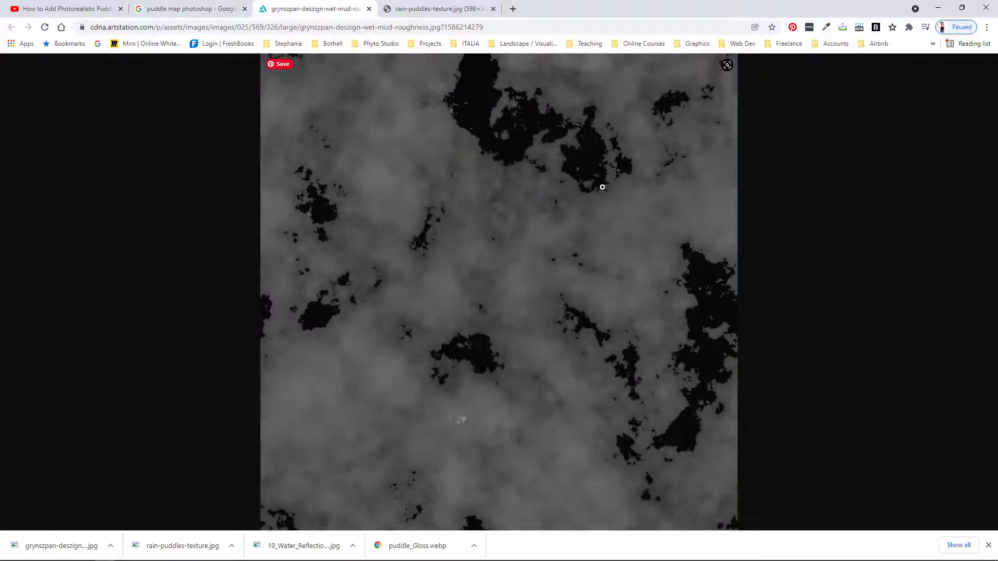
click(939, 7)
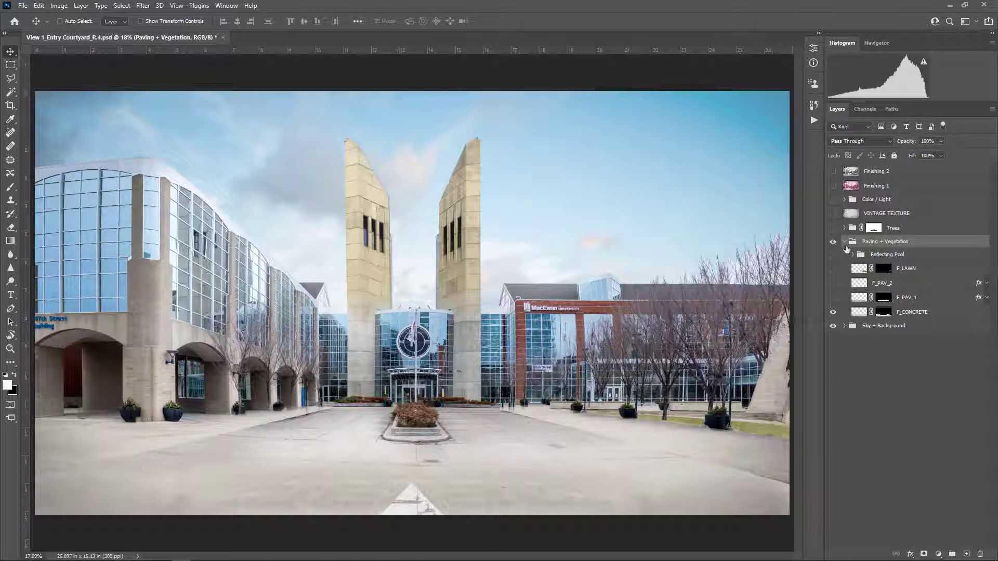
- Duplicate the Paving + Vegetation and Sky + Background groups and merge the copies into one layer
click(845, 243)
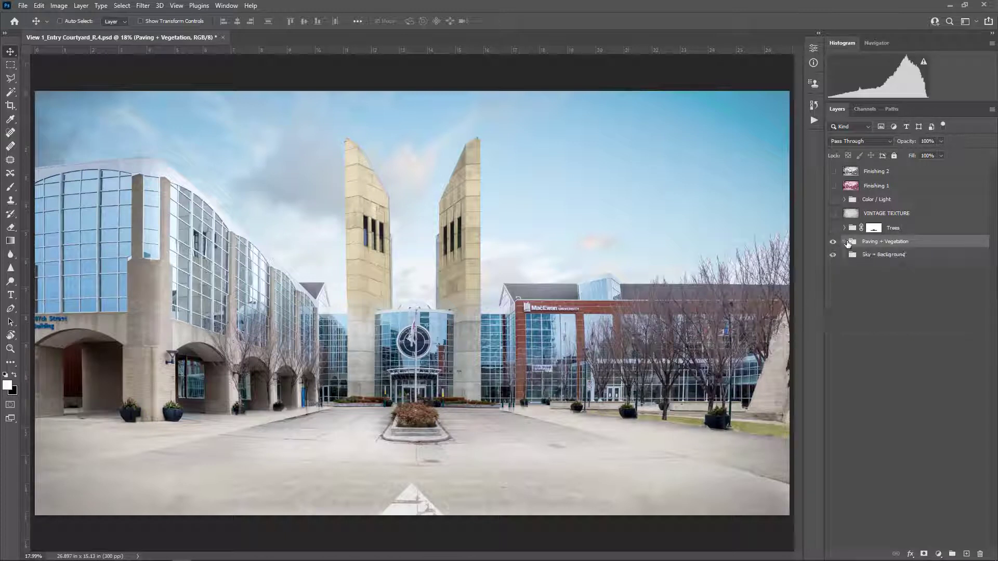
shift+click(874, 255)
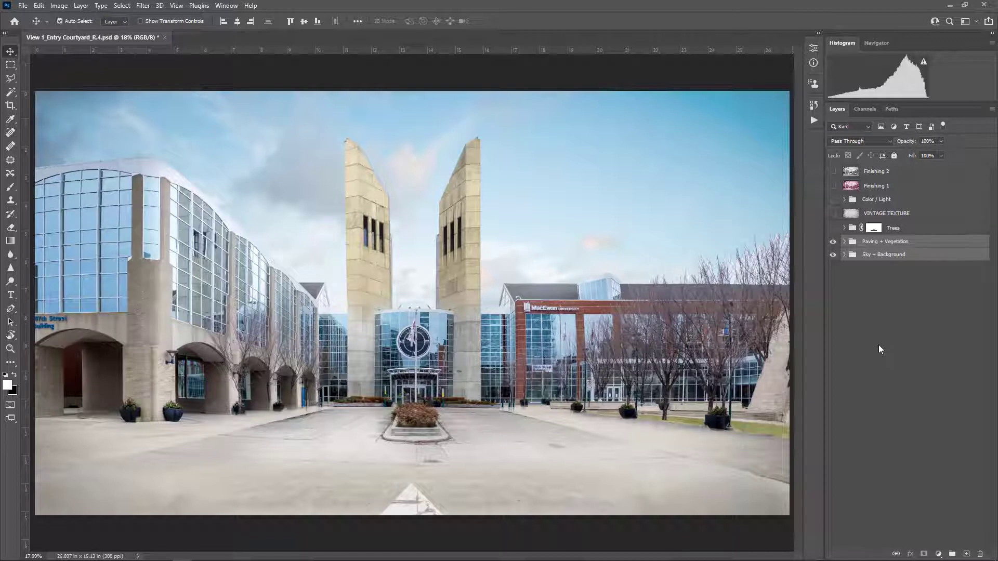
key(ctrl+j)
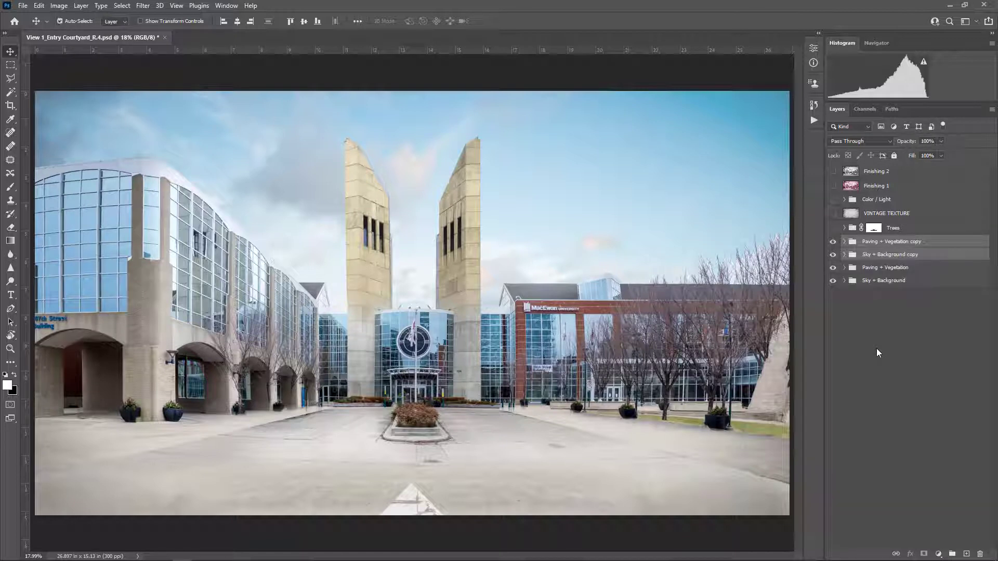
key(ctrl+e)
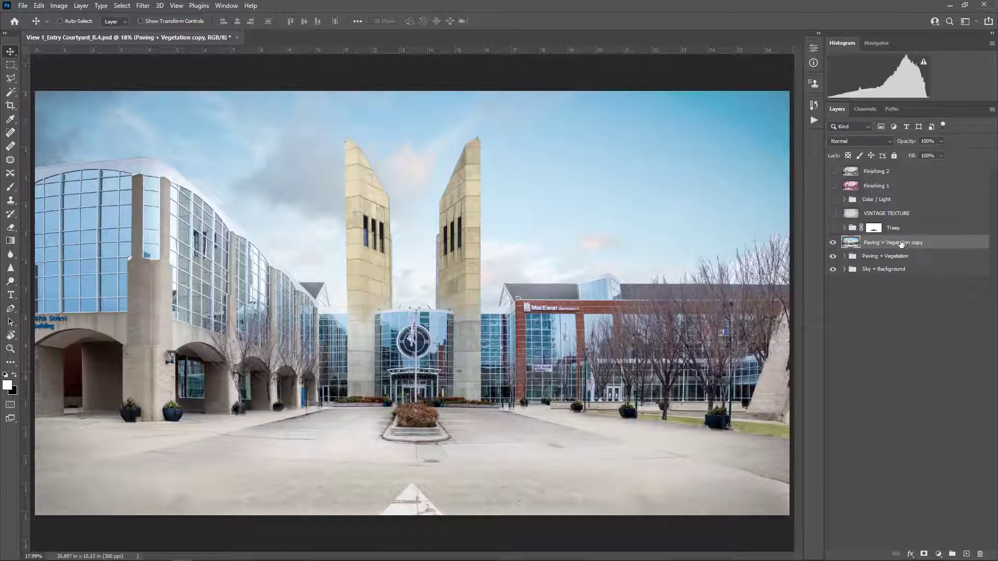
- Flip the merged copy vertically, set it to 50% opacity, and align the reflection with the paving
click(34, 5)
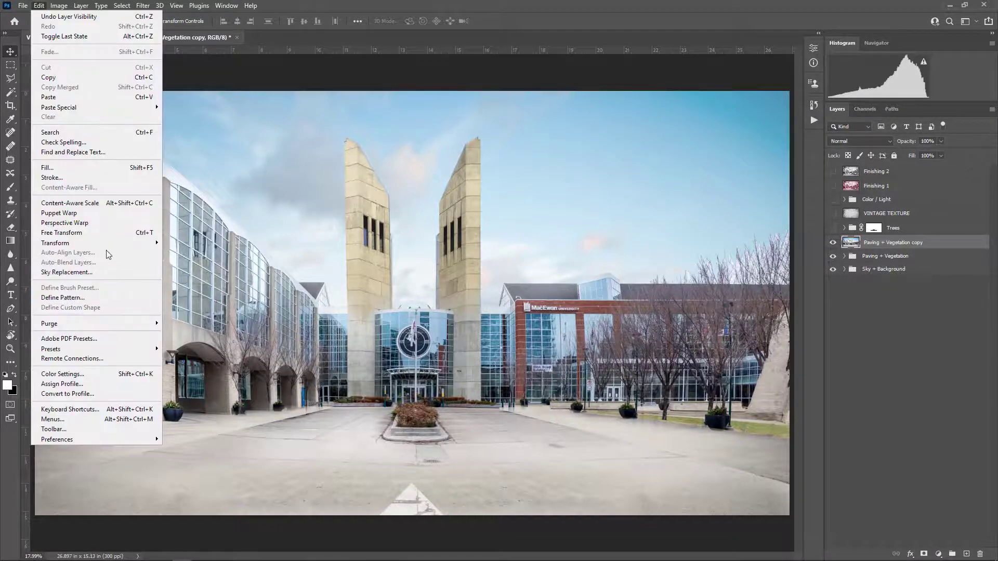
mouse_move(110, 242)
click(198, 445)
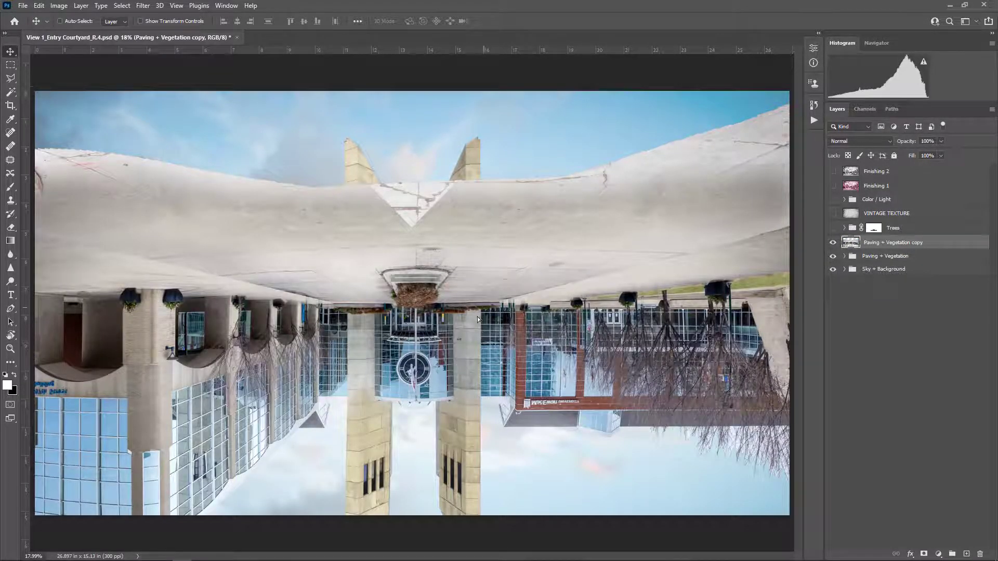
drag(490, 309, 477, 486)
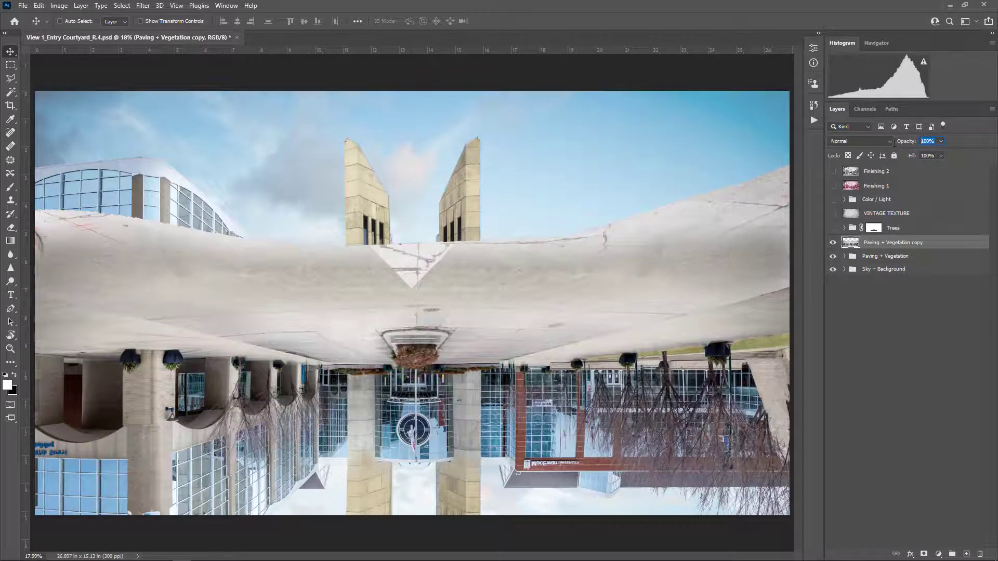
text(50)
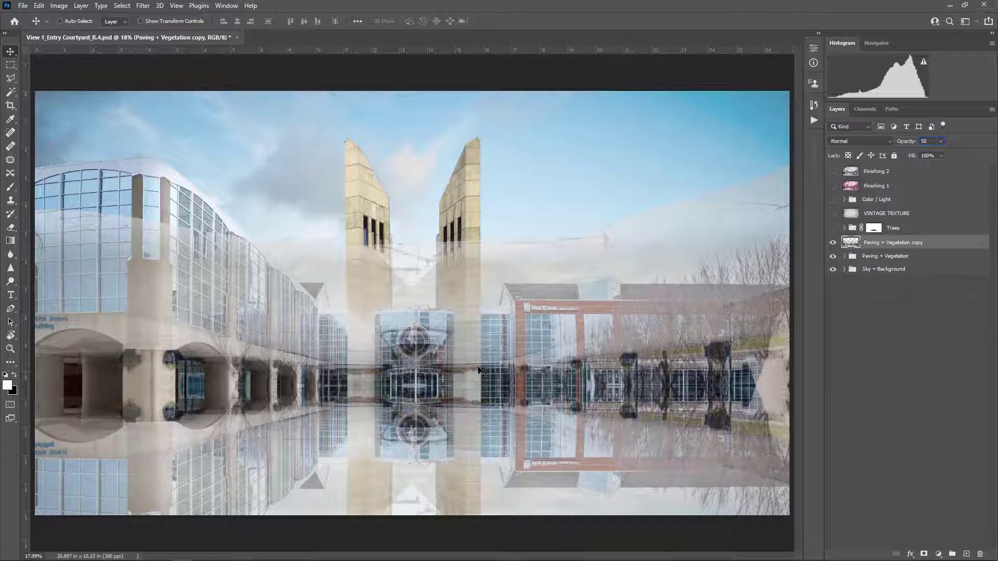
drag(478, 369, 478, 406)
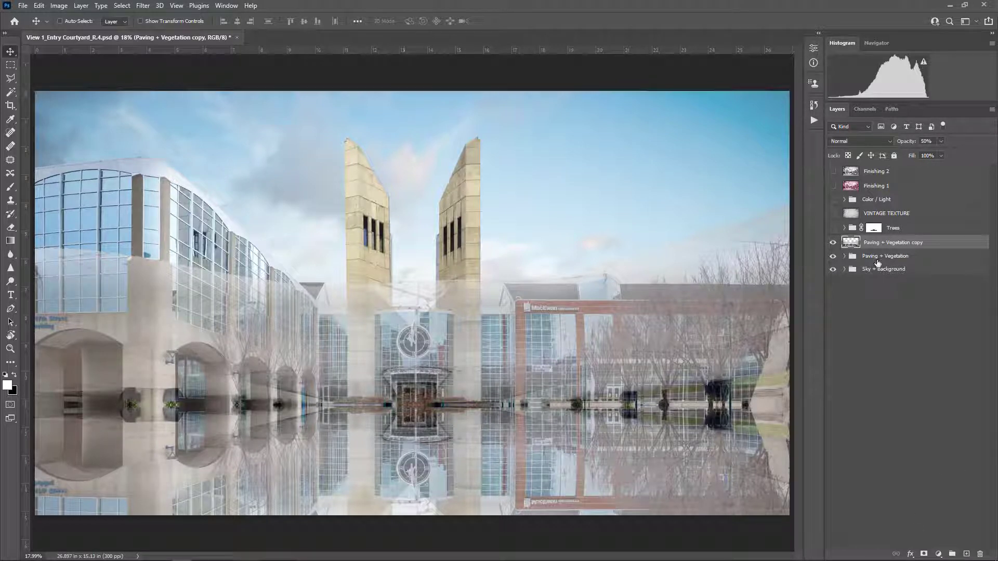
- Add a layer mask to the flipped copy and fill the band above the ground line black
click(924, 555)
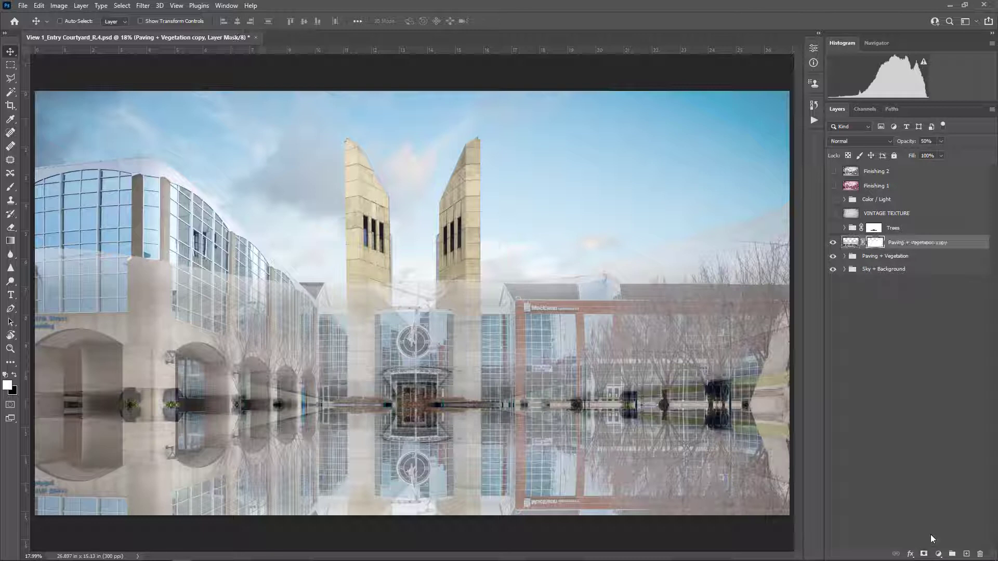
click(10, 65)
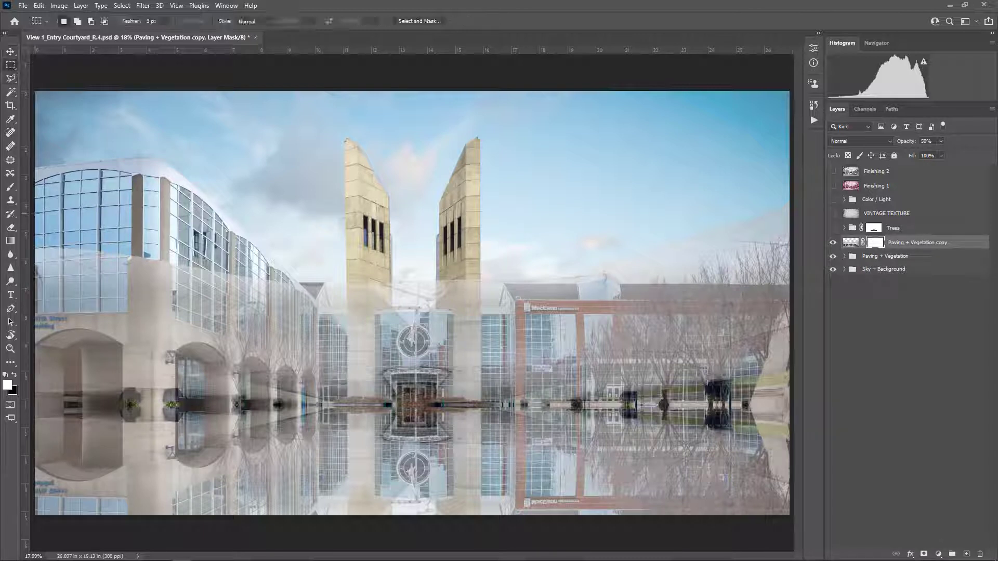
drag(31, 213, 846, 406)
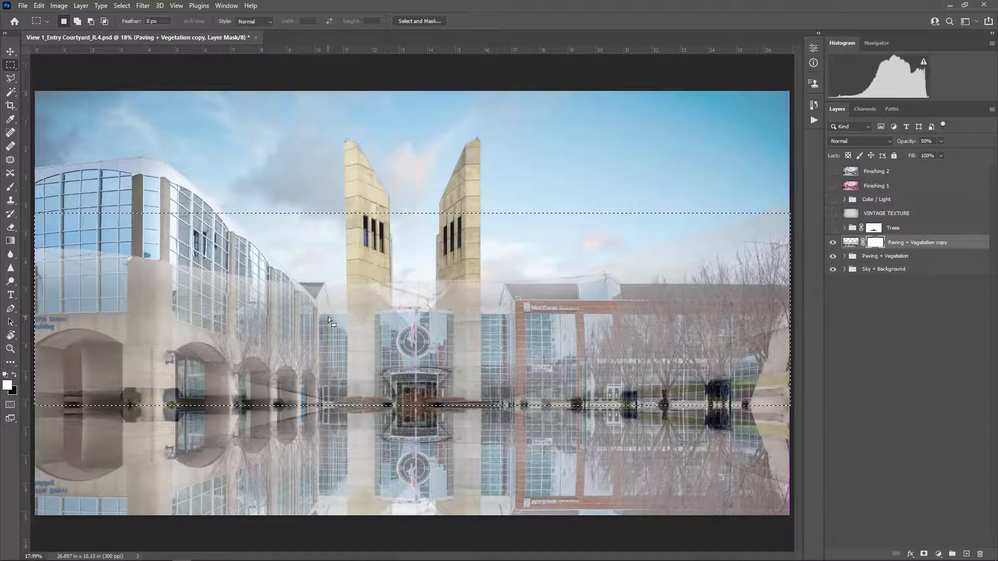
key(ctrl+BackSpace)
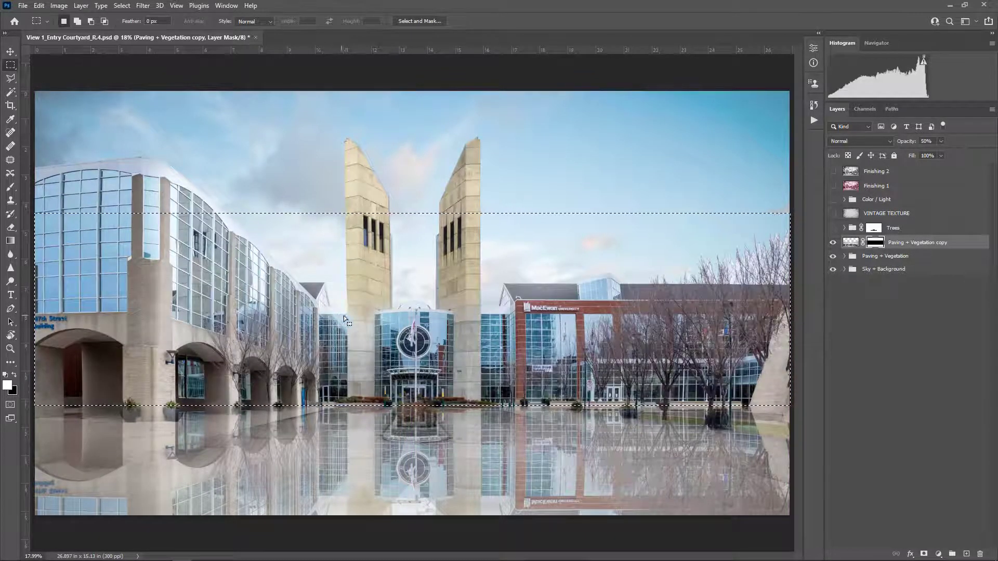
key(ctrl+d)
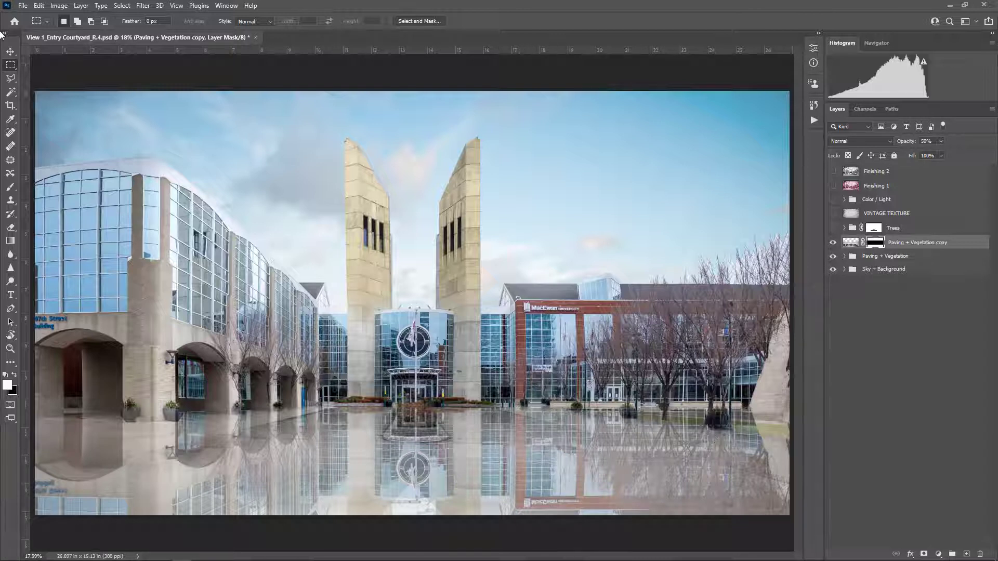
click(11, 52)
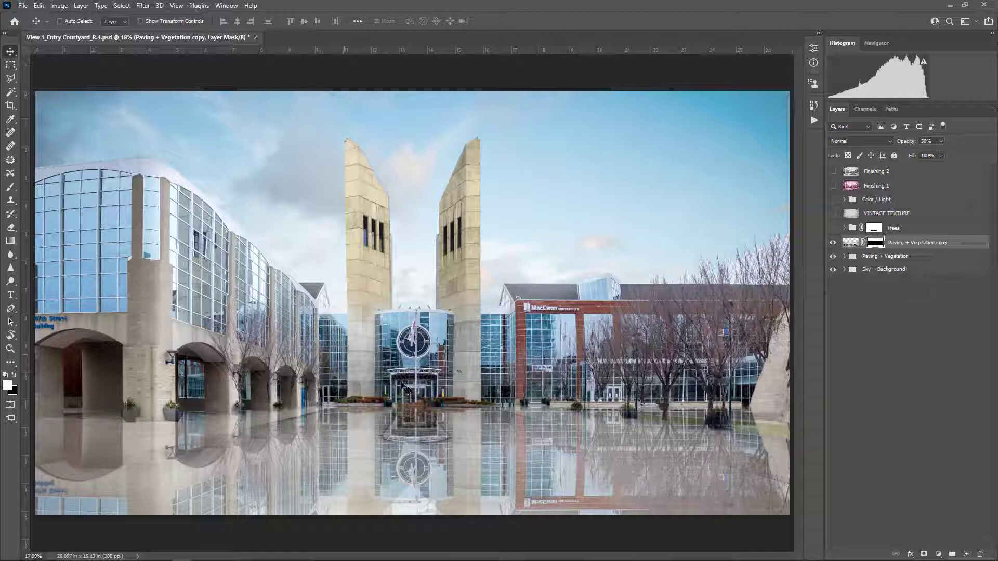
- Open the wet-mud roughness texture from Downloads and drag it into the courtyard document as Layer 2
mouse_move(145, 556)
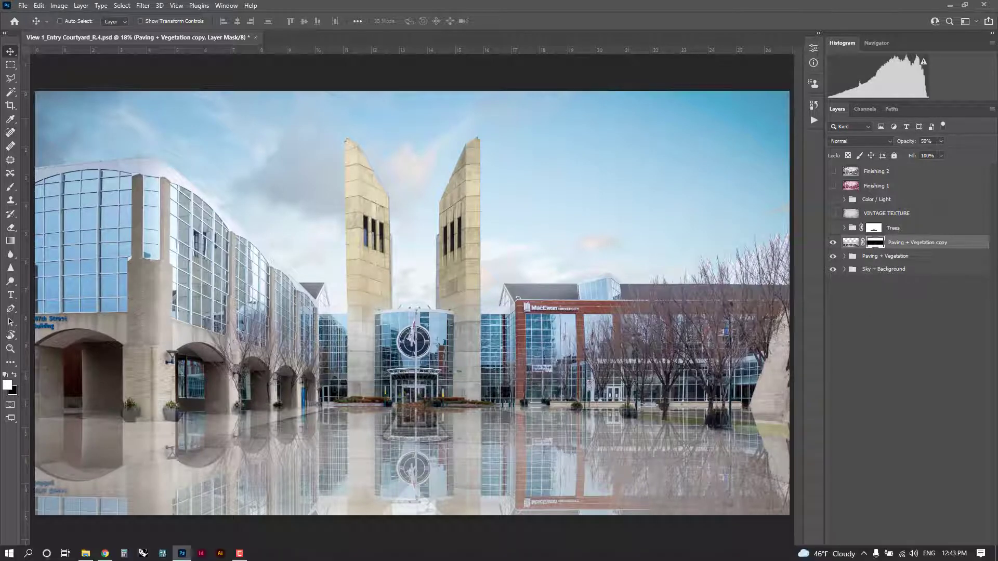
click(86, 553)
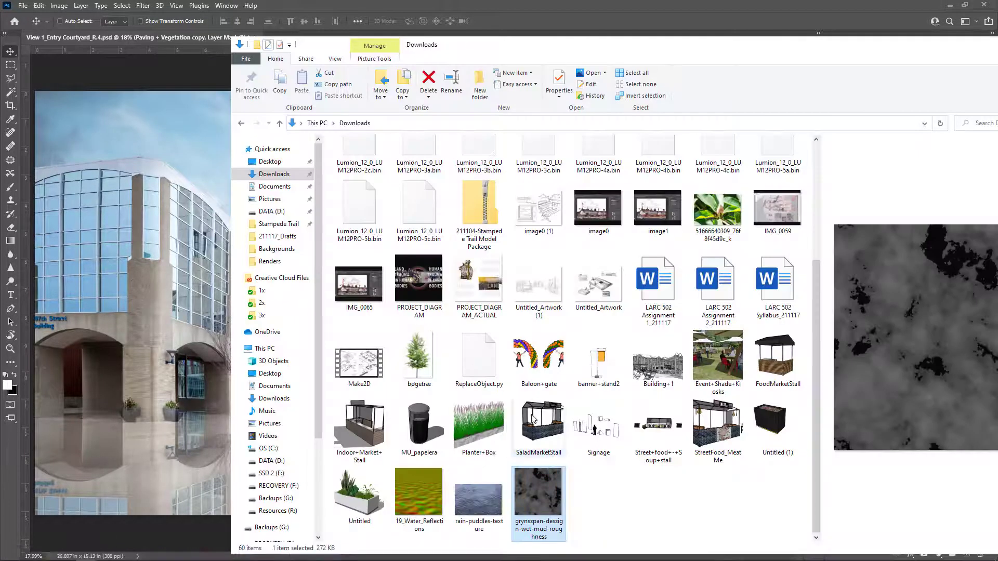
drag(549, 475, 404, 125)
drag(328, 265, 232, 220)
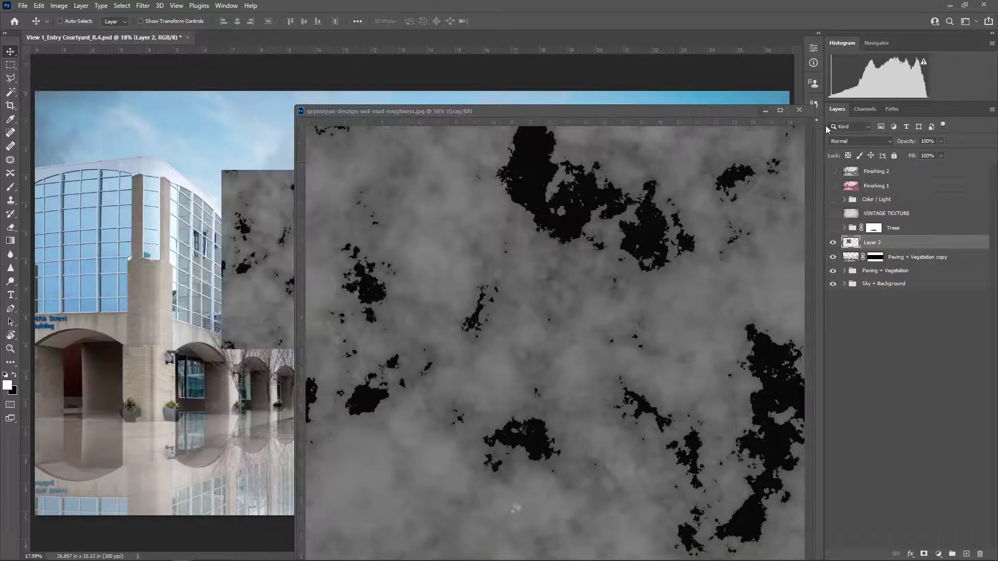
- Close the separate texture window and move Layer 2's texture down onto the paving for transforming
click(799, 110)
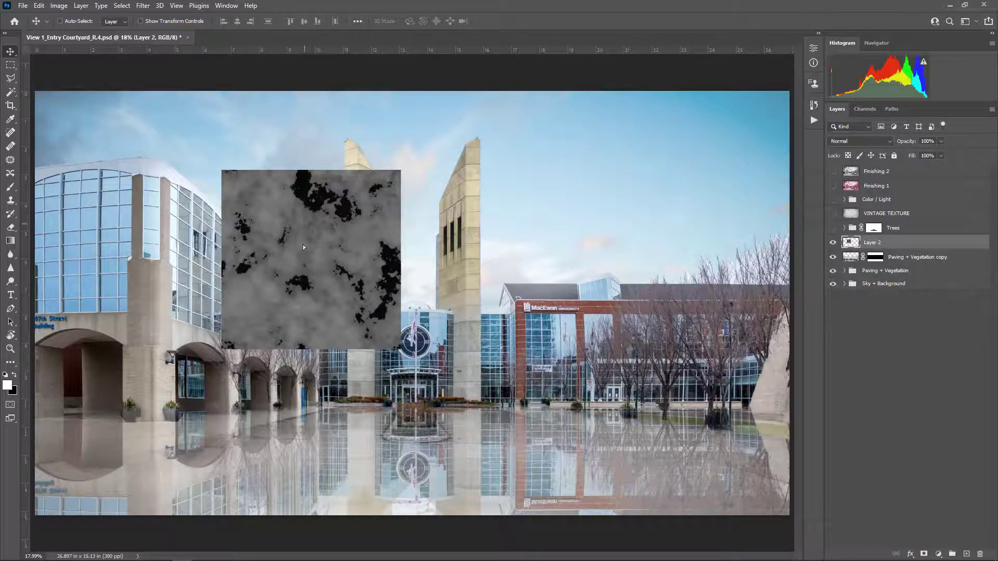
drag(304, 248, 431, 322)
key(ctrl+minus)
click(39, 5)
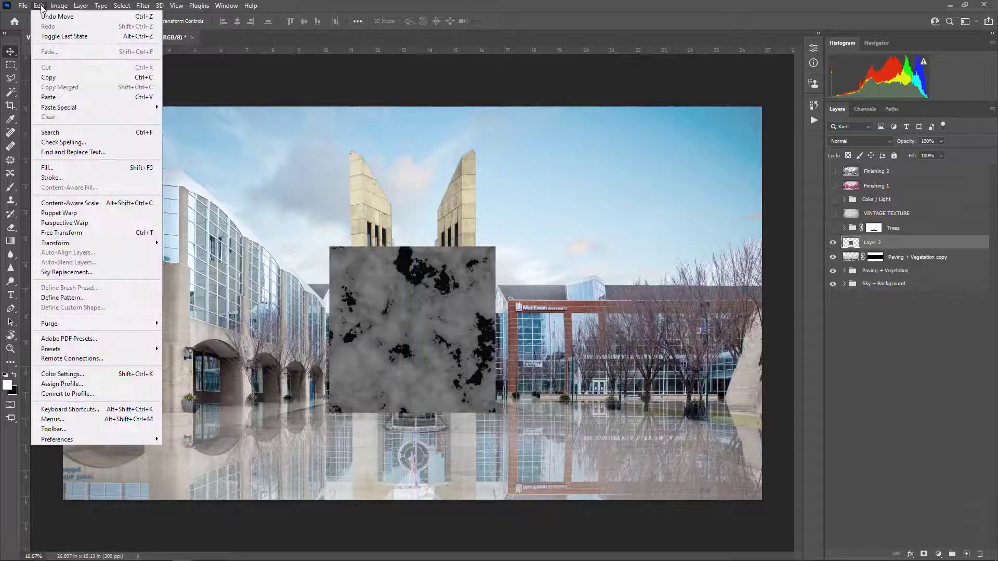
mouse_move(81, 247)
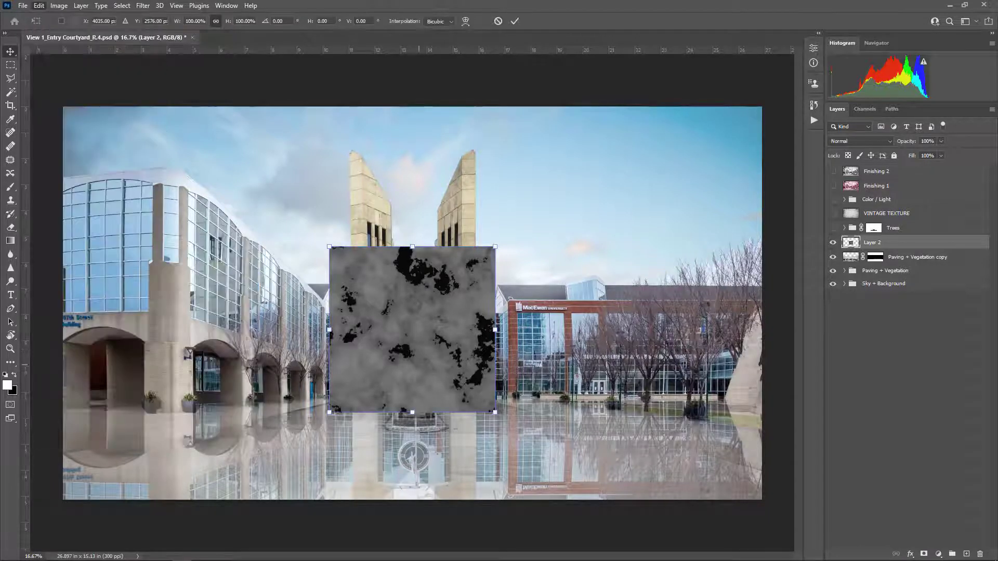
drag(434, 270, 426, 430)
key(ctrl+minus)
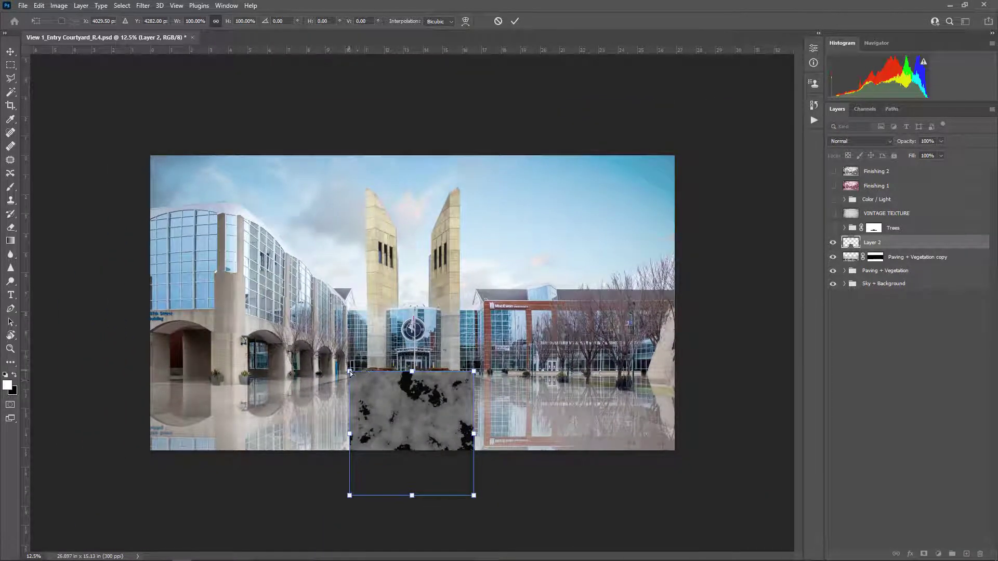
- Distort the texture into perspective, pinching the top edge inward and stretching the bottom corners outward
drag(350, 373, 377, 371)
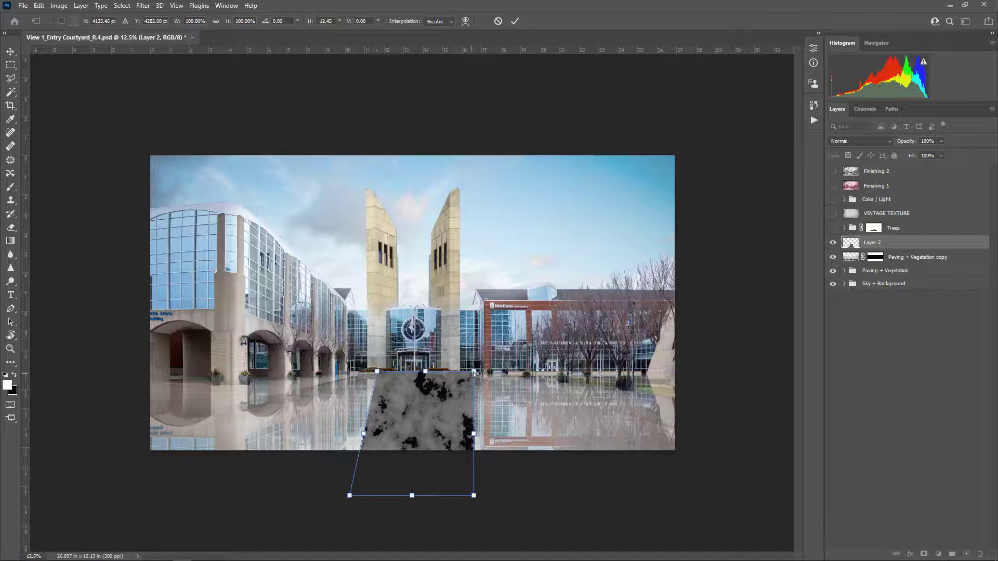
drag(474, 373, 453, 371)
drag(350, 495, 101, 470)
drag(476, 503, 743, 462)
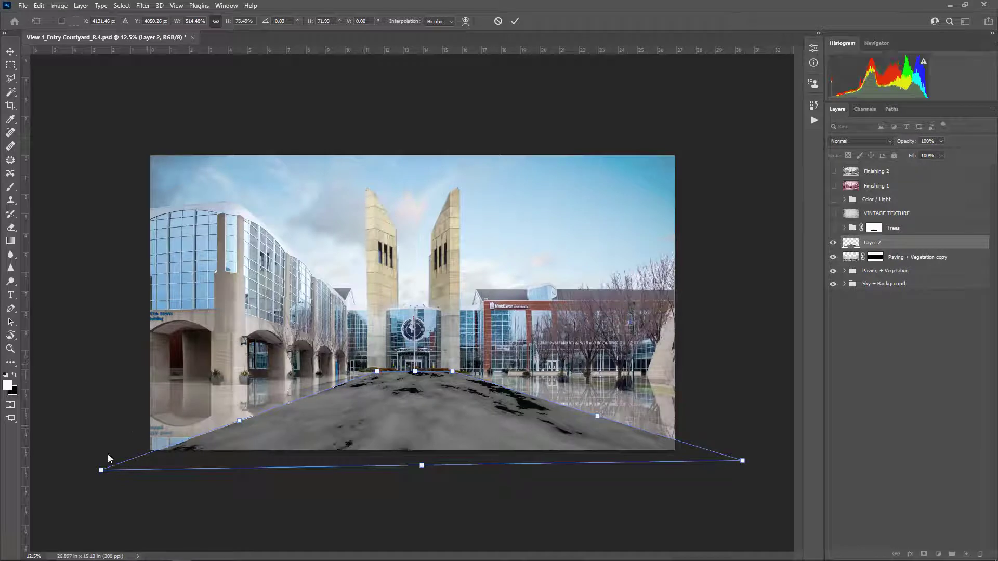
- Fine-tune the puddle map's corners and edges to fit the paving, then commit the transform
drag(102, 472, 99, 463)
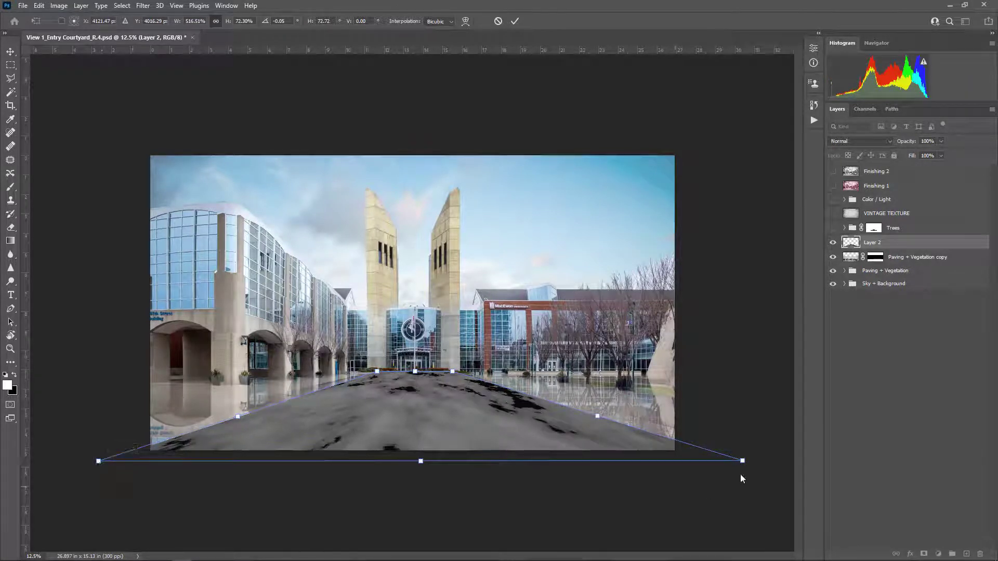
drag(743, 466, 738, 461)
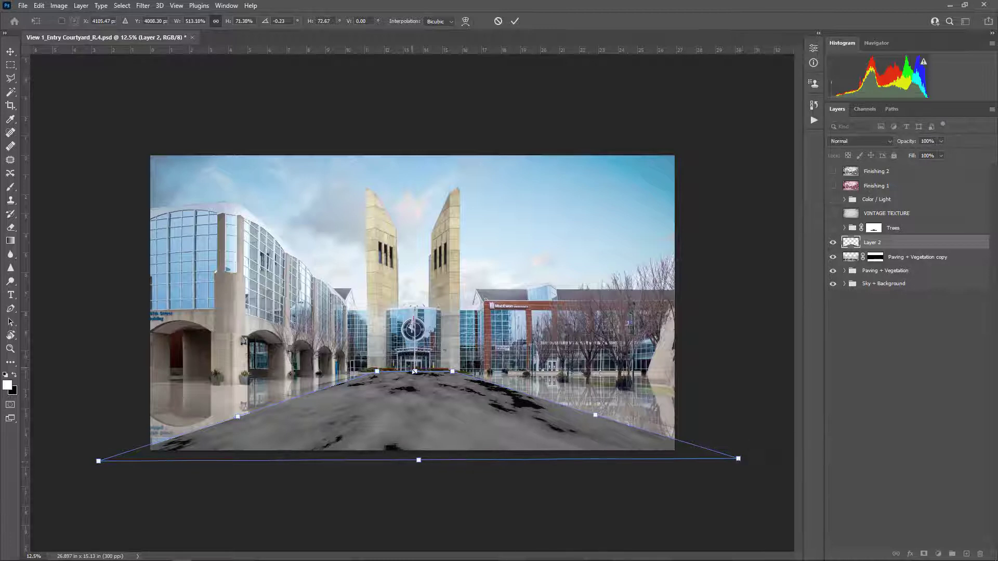
drag(414, 372, 369, 376)
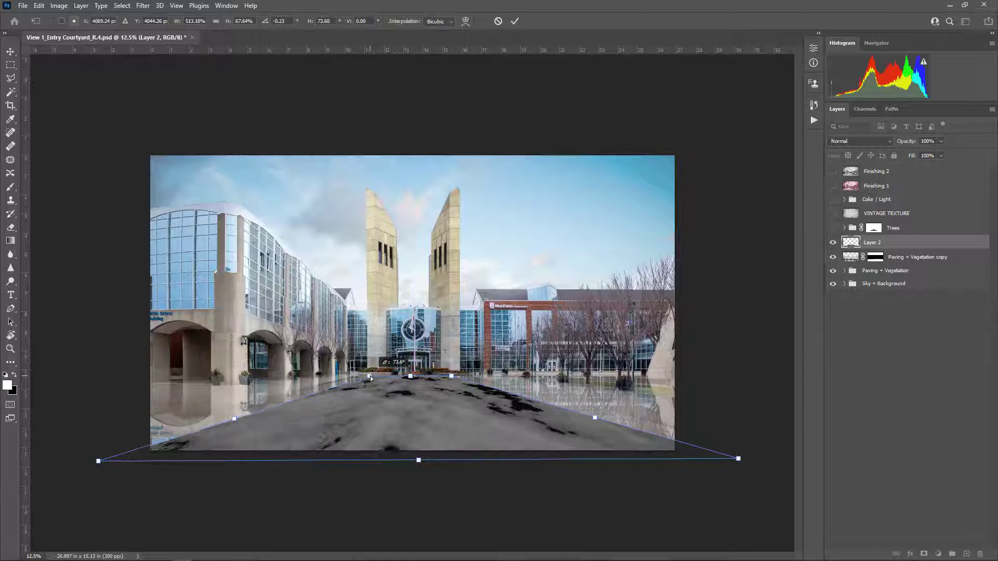
drag(452, 376, 454, 376)
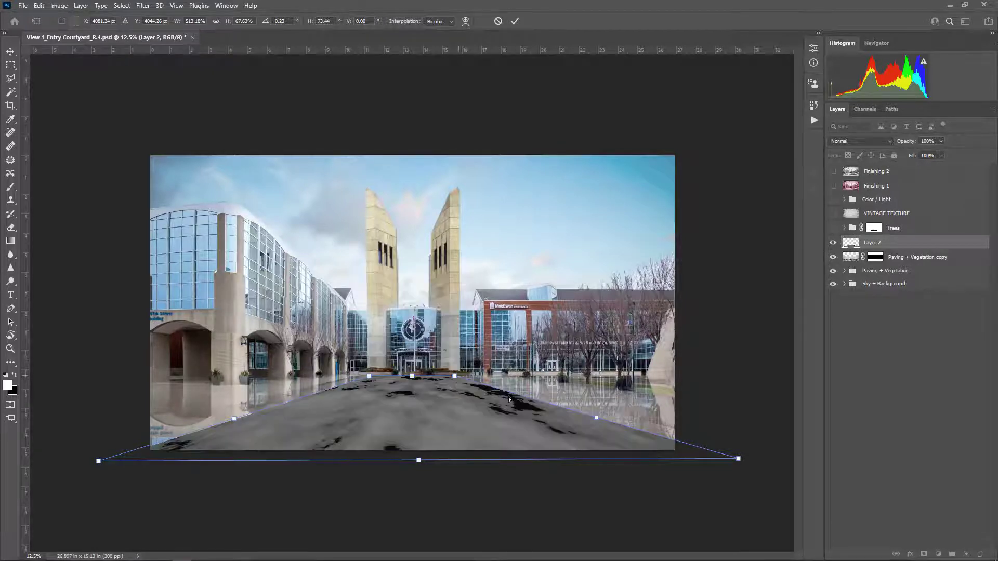
drag(419, 462, 419, 457)
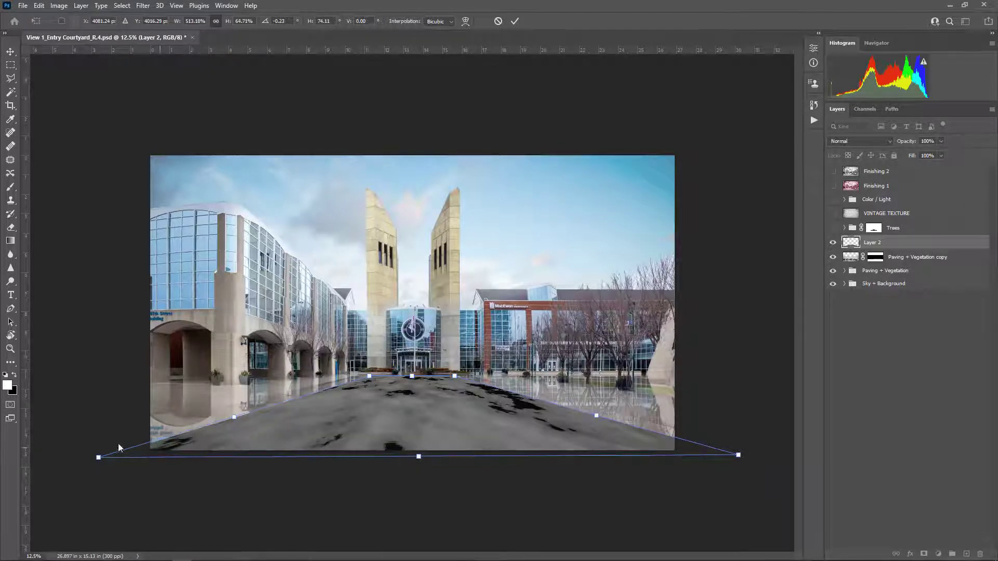
drag(104, 459, 114, 459)
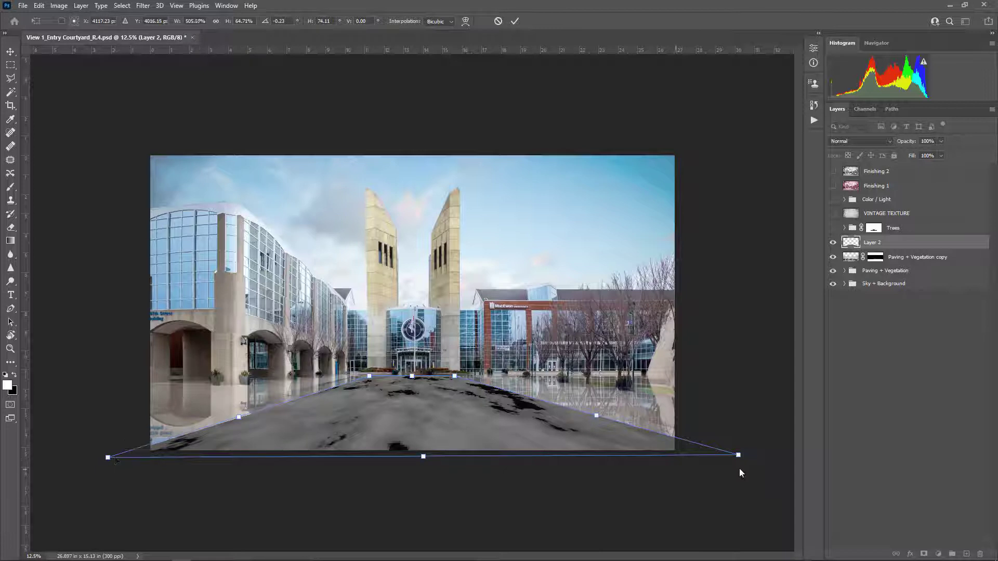
drag(740, 459, 726, 461)
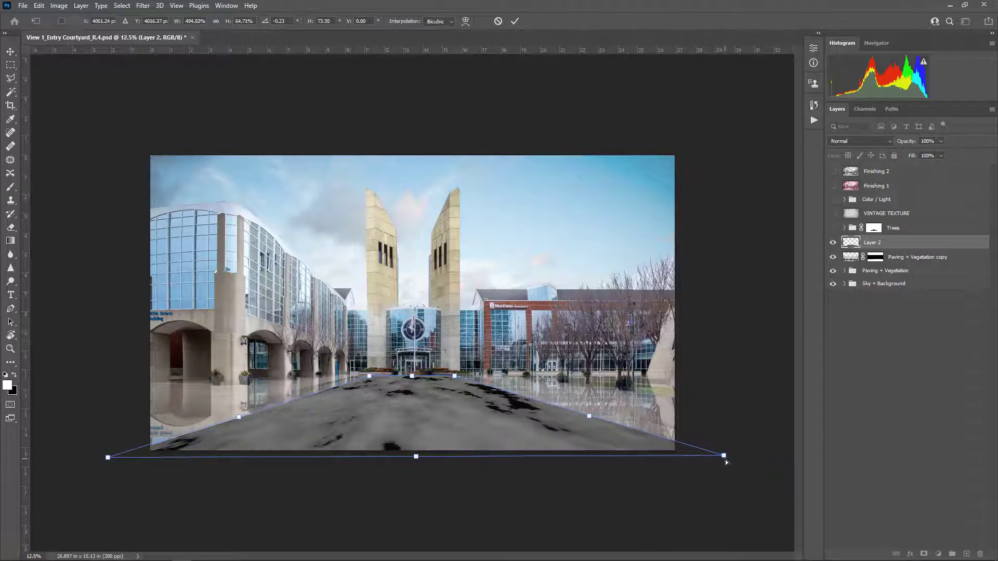
key(Return)
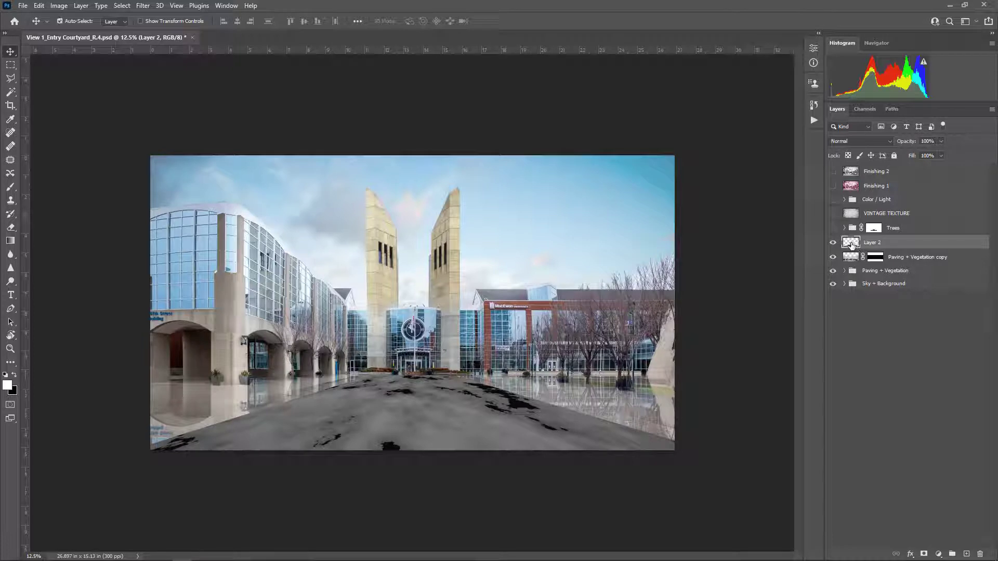
- Paste the puddle texture into the Paving + Vegetation copy layer mask, aligned over the paving
ctrl+click(851, 244)
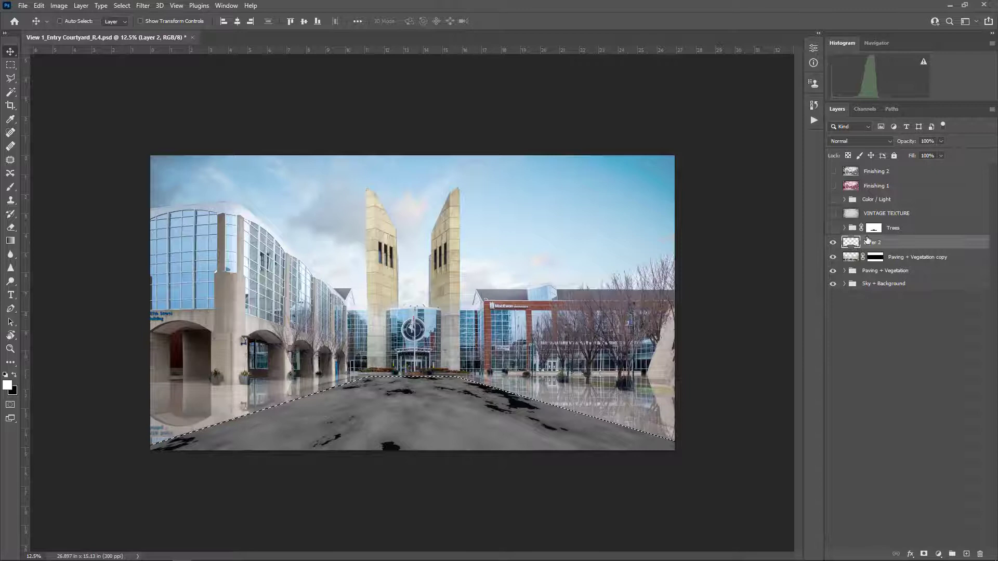
click(874, 259)
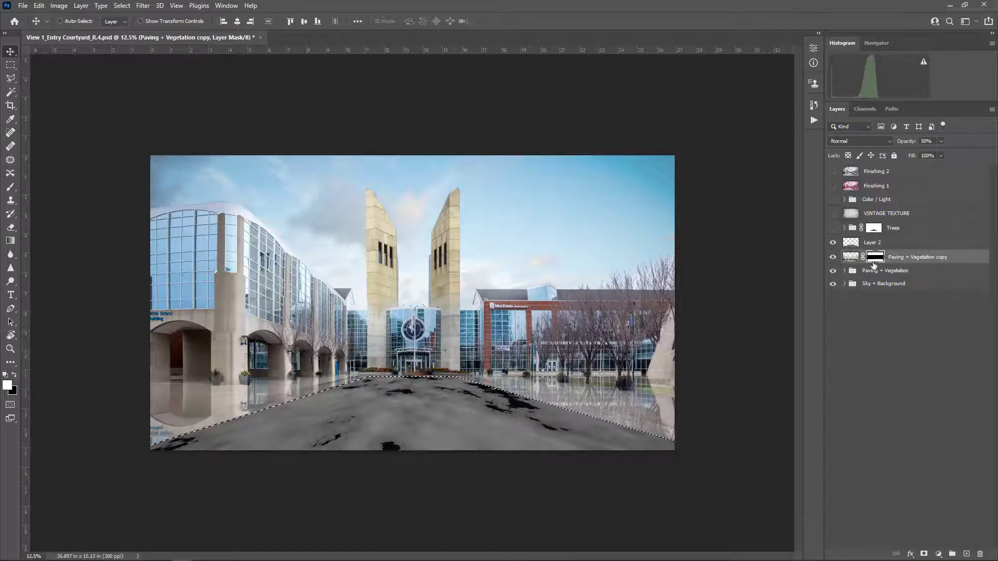
alt+click(876, 260)
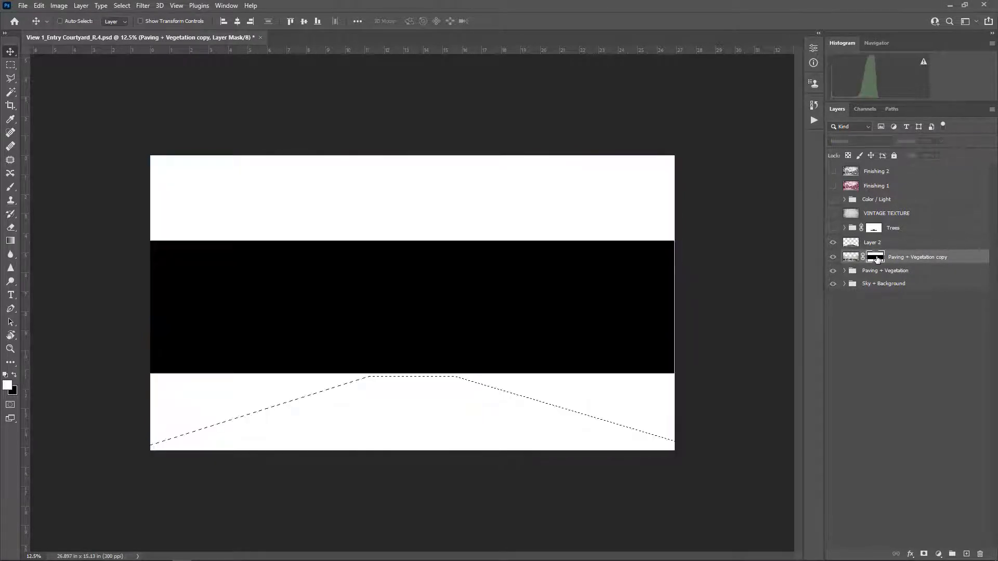
key(ctrl)
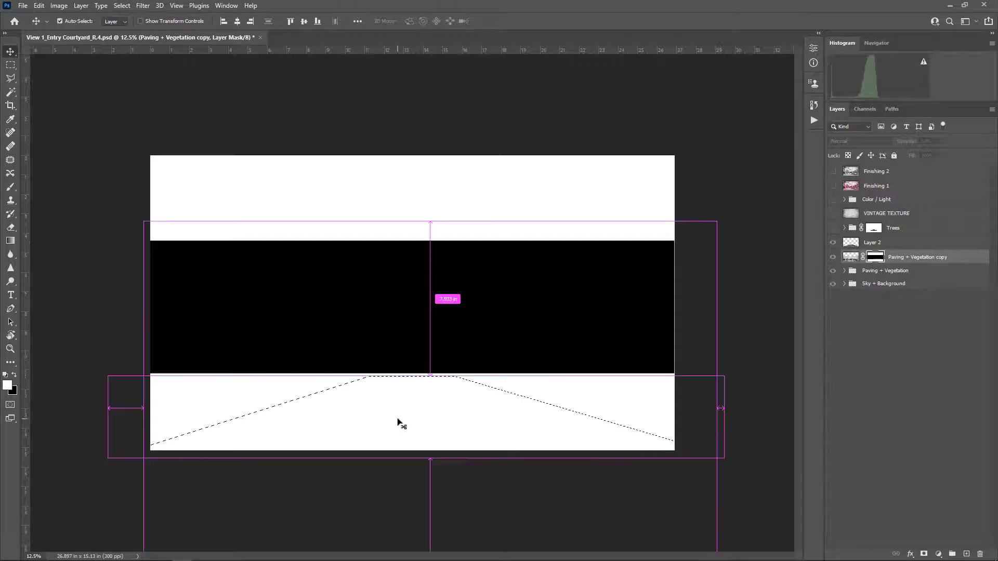
key(ctrl+v)
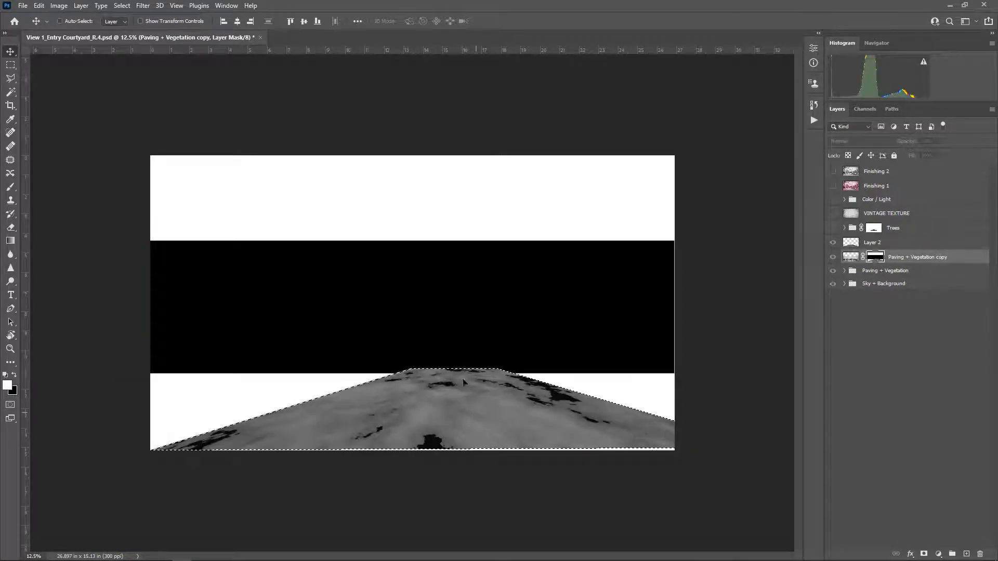
drag(503, 406, 487, 425)
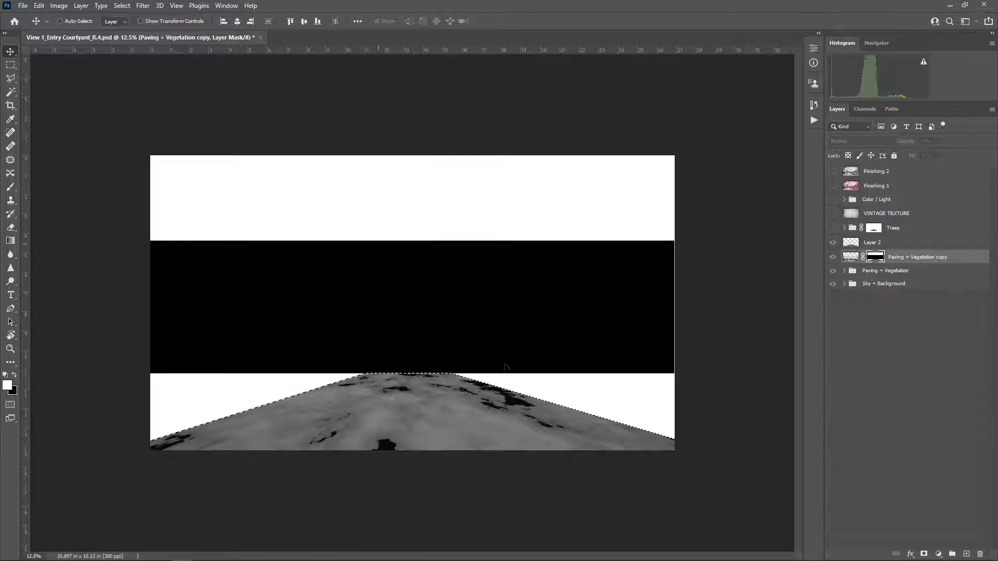
key(ctrl+d)
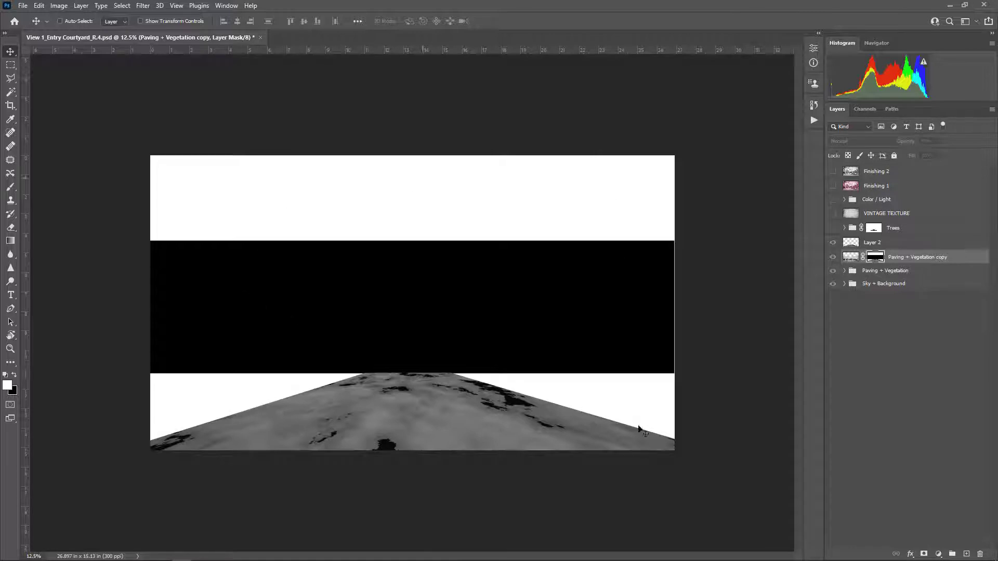
click(884, 244)
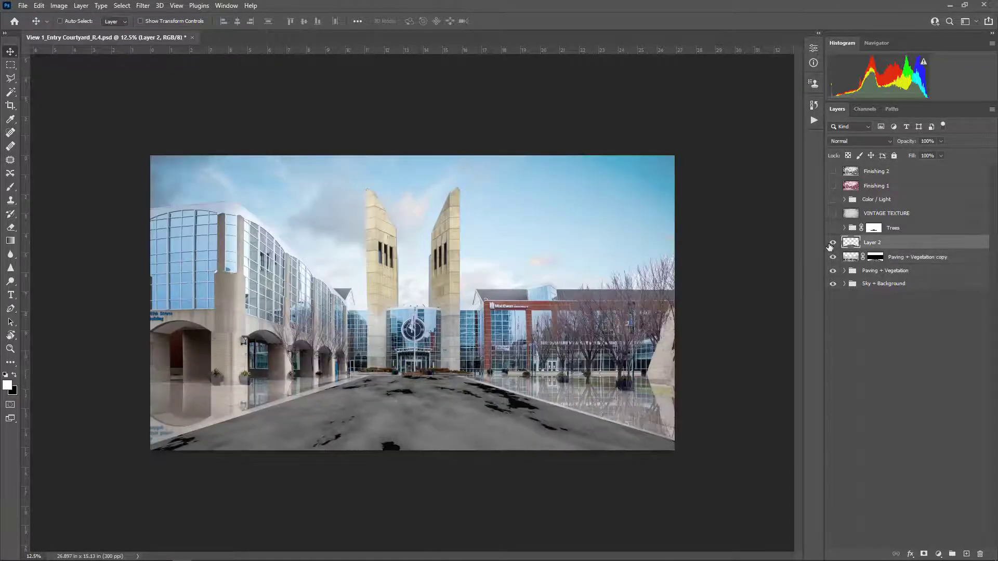
click(833, 242)
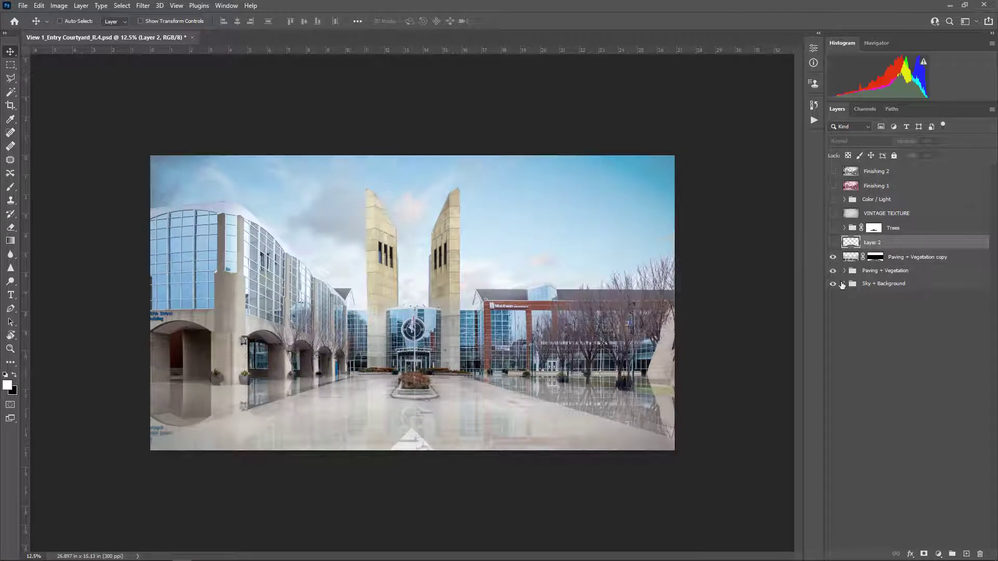
click(833, 284)
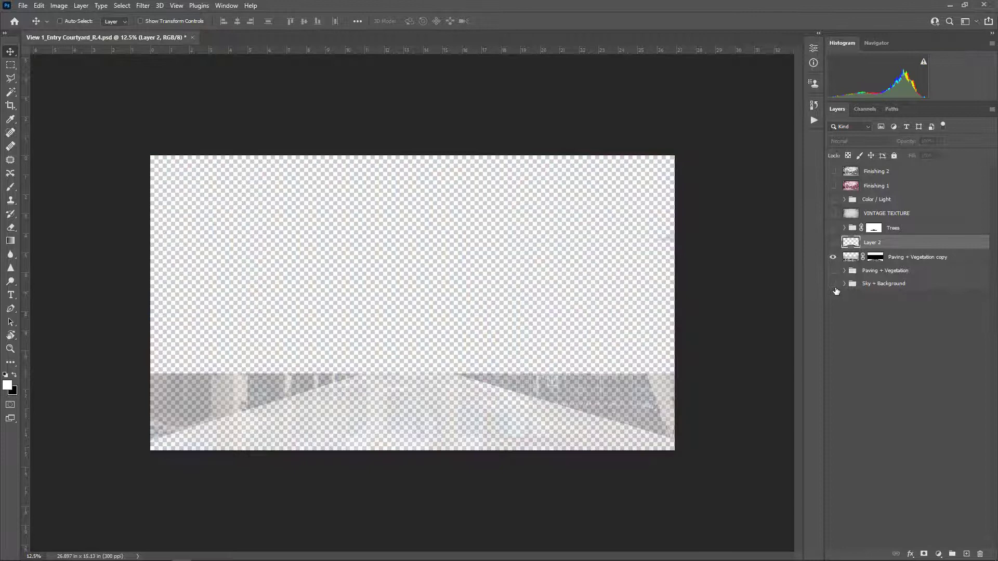
drag(834, 285, 834, 270)
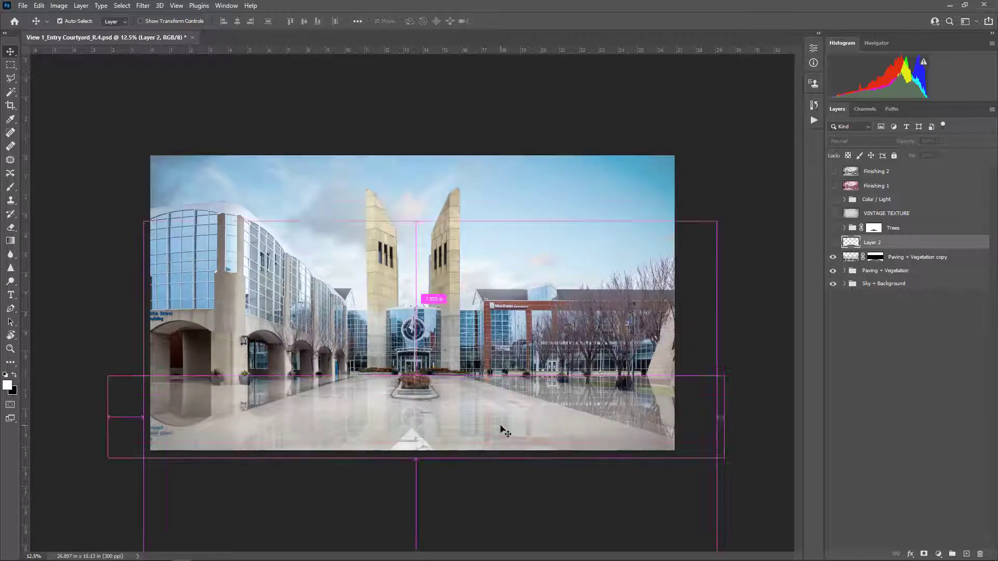
key(ctrl+plus)
key(ctrl+plus)
key(ctrl+plus)
key(ctrl+plus)
key(ctrl+plus)
drag(505, 431, 308, 93)
drag(587, 375, 312, 99)
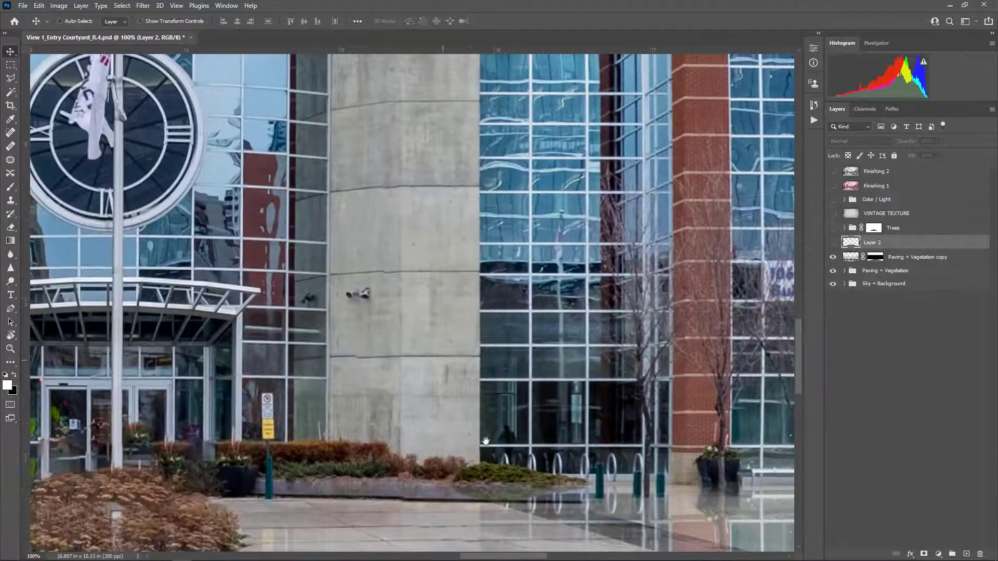
drag(520, 416, 392, 92)
drag(613, 350, 270, 249)
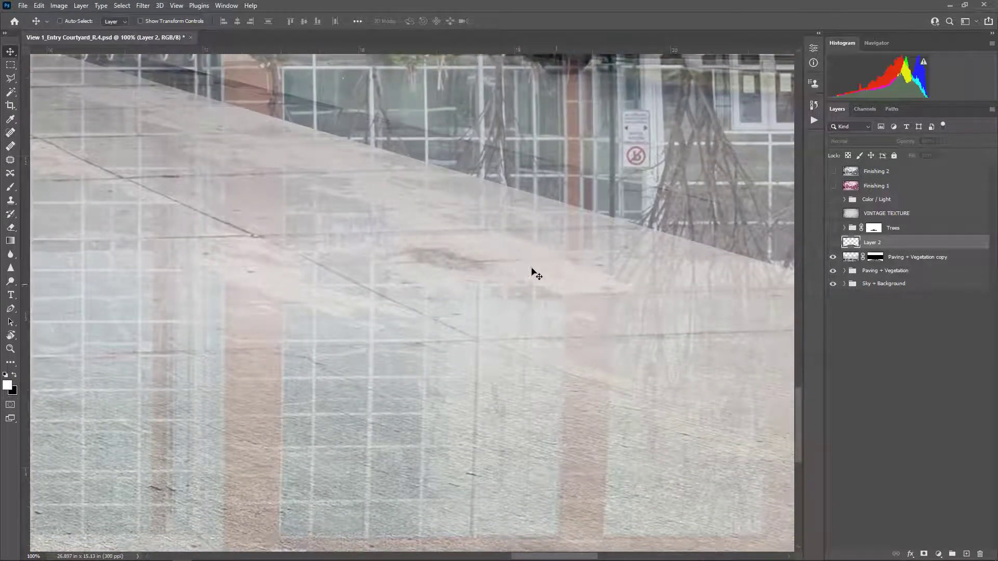
drag(500, 254, 594, 281)
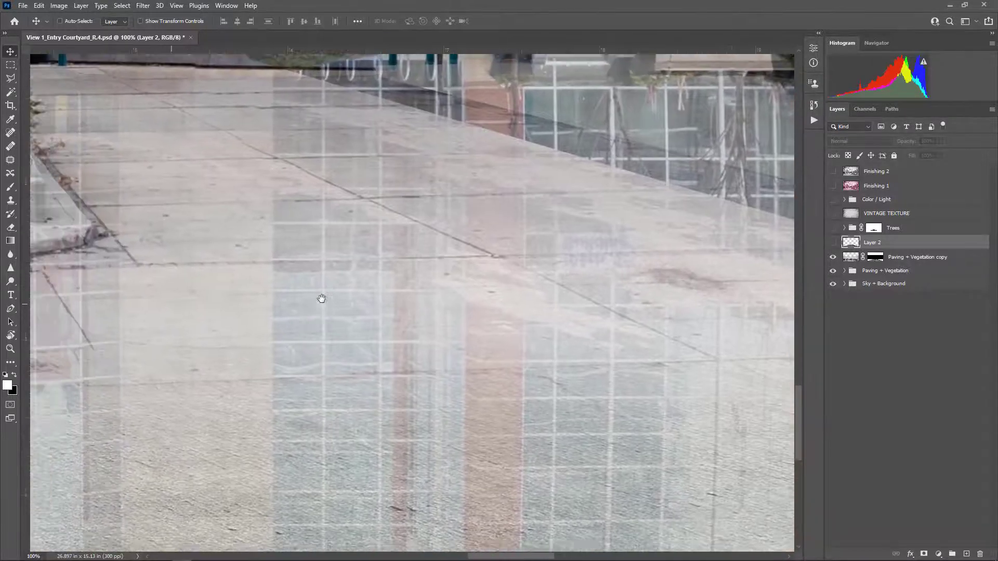
drag(321, 296, 383, 302)
drag(231, 346, 508, 345)
drag(21, 323, 227, 323)
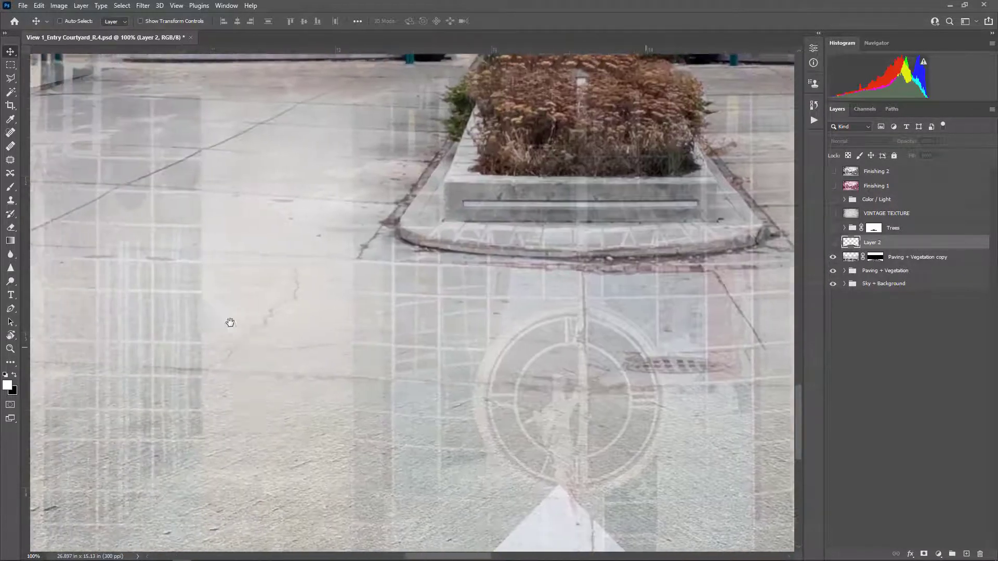
drag(78, 189, 281, 304)
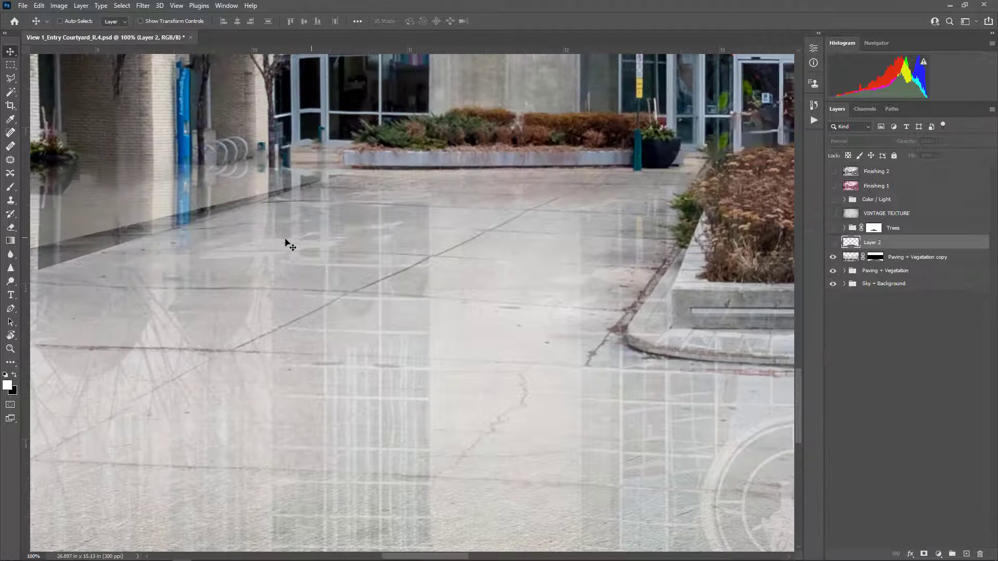
drag(261, 344, 537, 176)
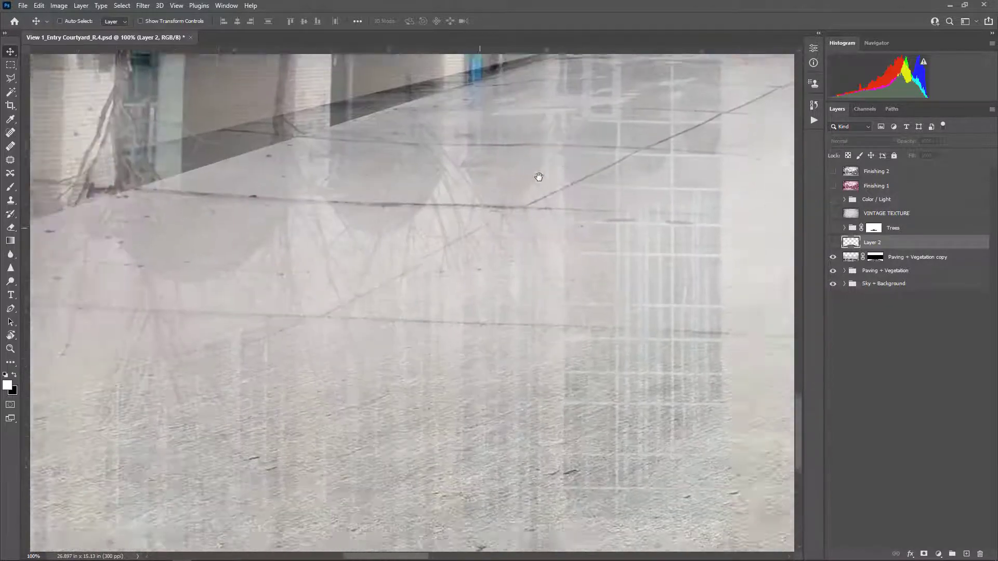
scroll(292, 318, down, 5)
scroll(639, 456, up, 4)
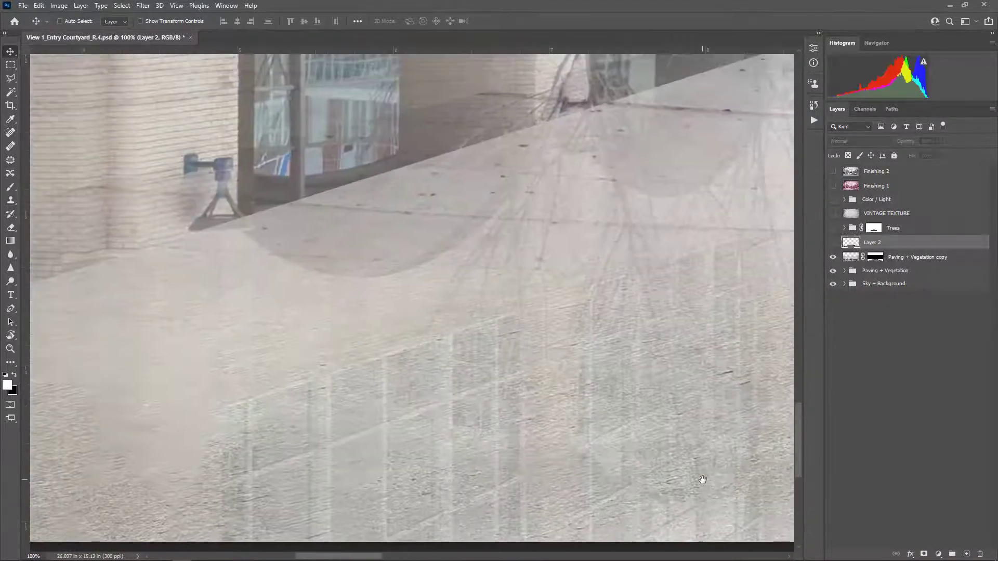
drag(326, 371, 492, 374)
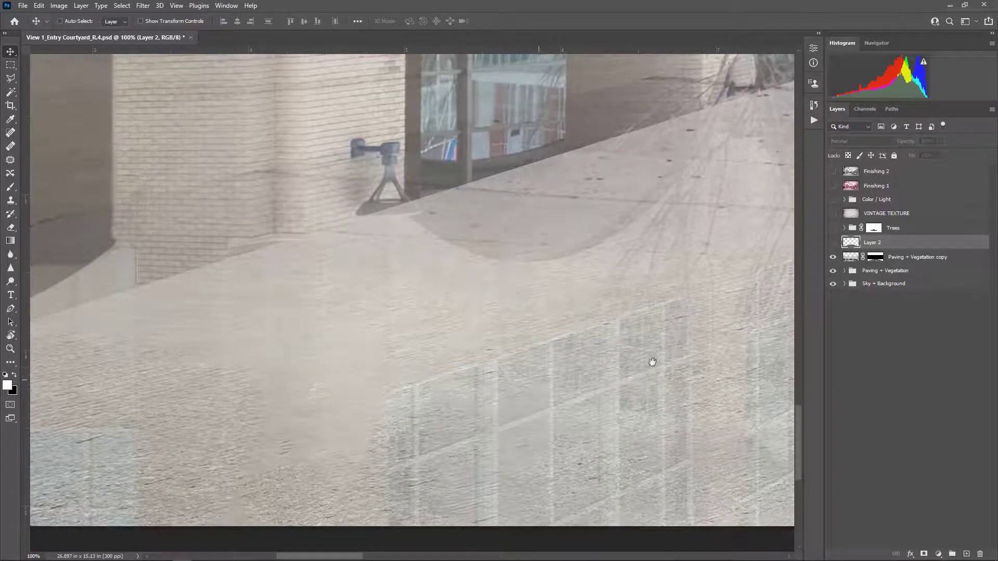
drag(650, 361, 219, 350)
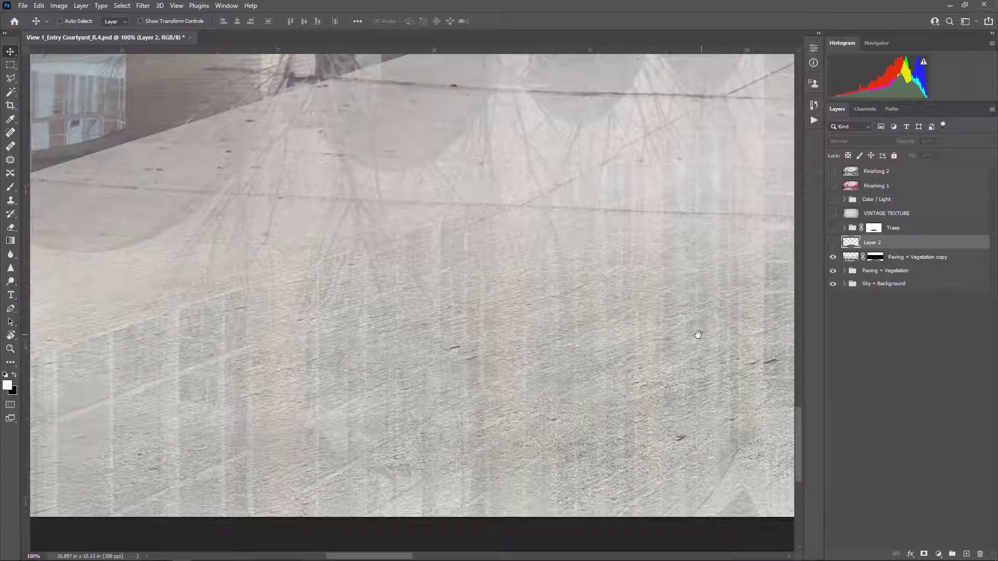
drag(640, 308, 289, 312)
drag(487, 312, 446, 312)
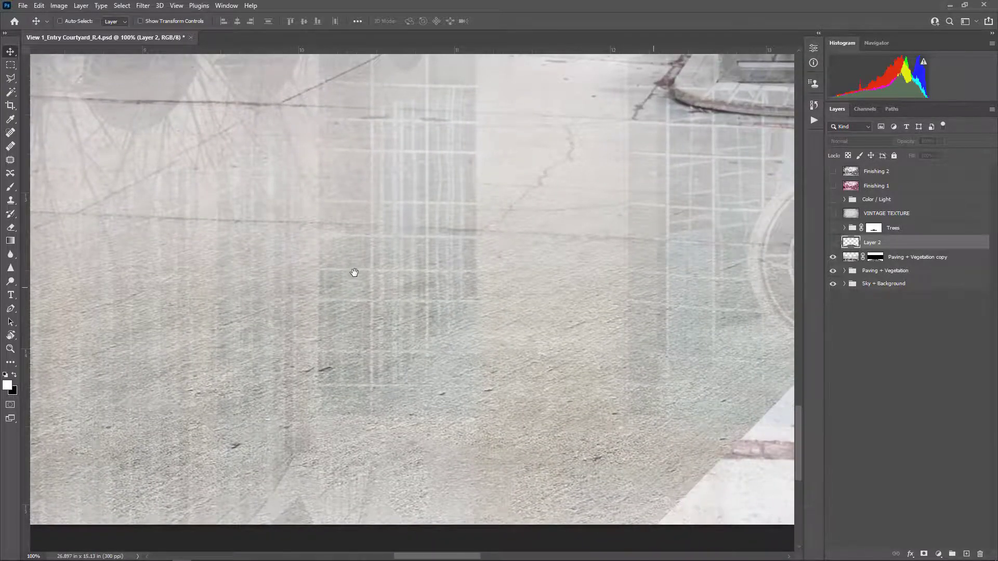
drag(644, 275, 220, 272)
drag(606, 267, 333, 267)
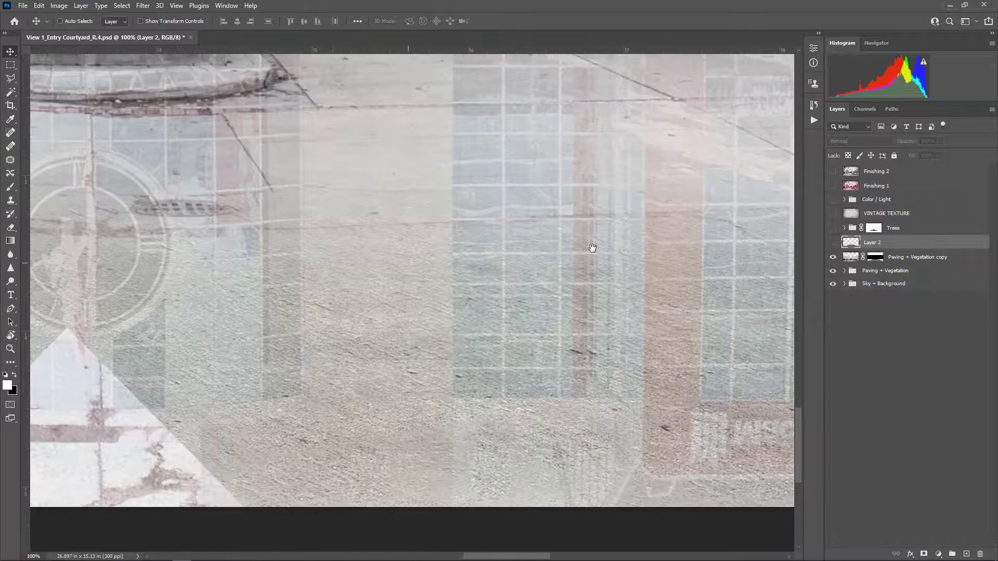
drag(592, 248, 230, 346)
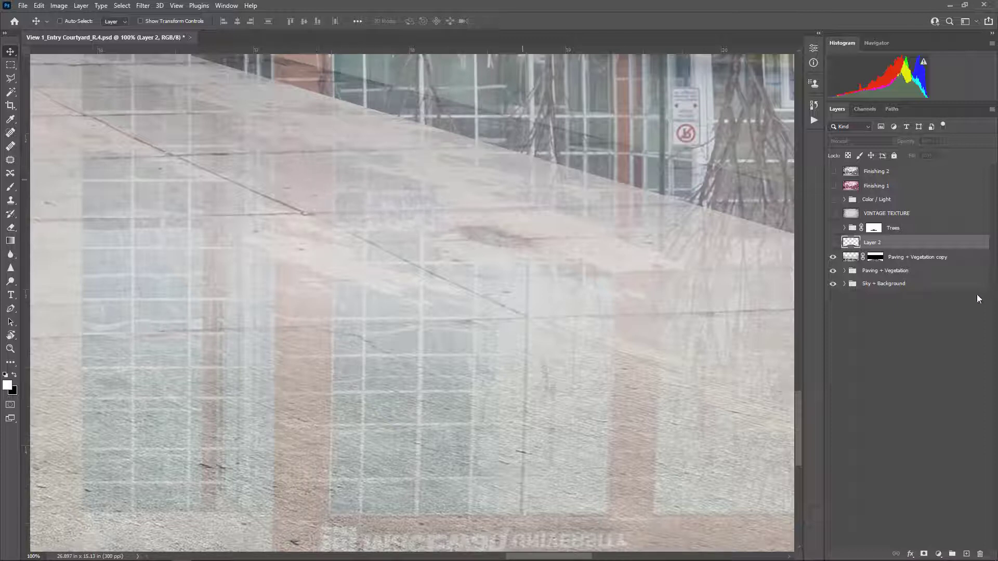
- Set the Paving + Vegetation copy layer to 100% opacity and zoom out to 25% to view the paving
click(907, 257)
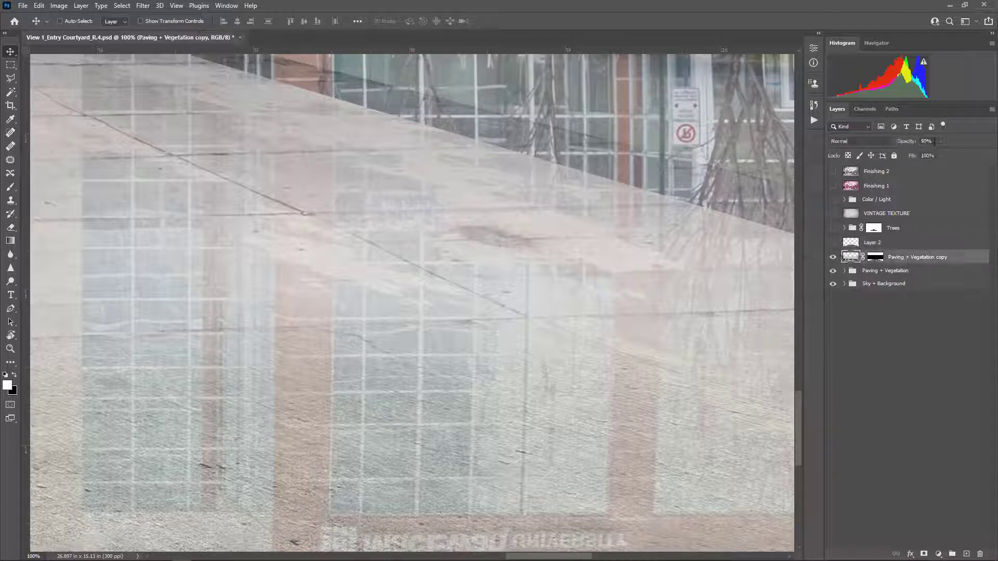
key(0)
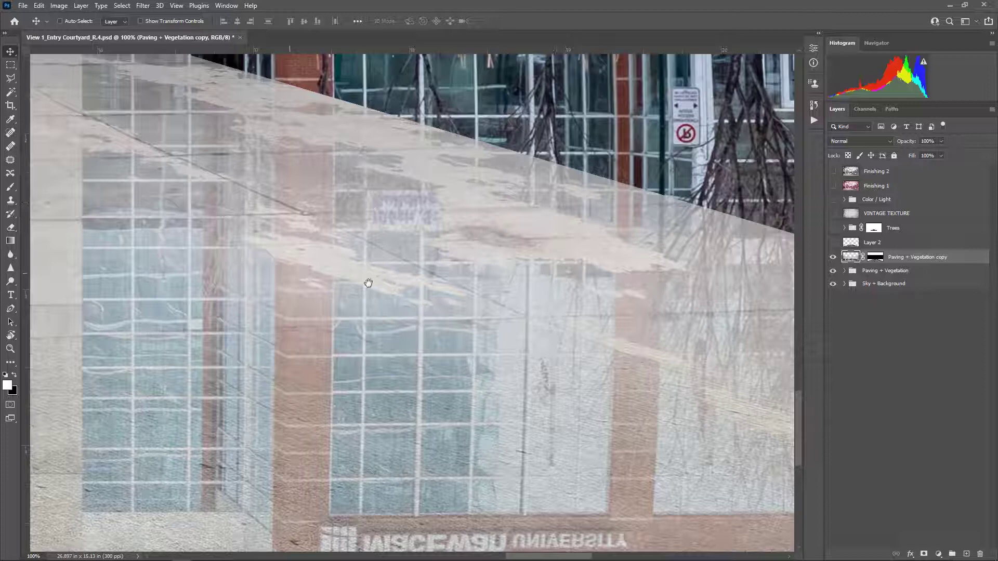
drag(367, 282, 522, 294)
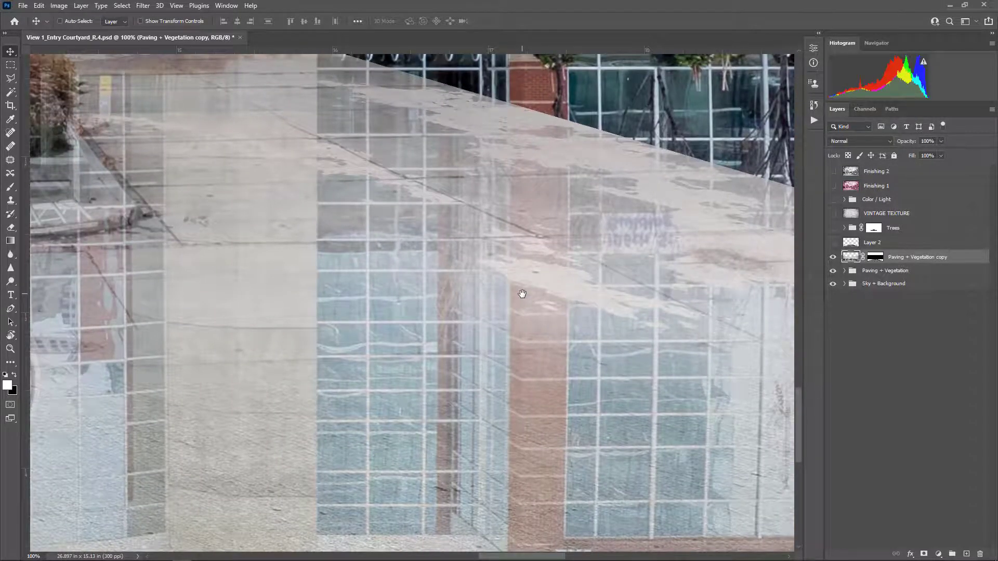
key(ctrl+minus)
key(ctrl+minus)
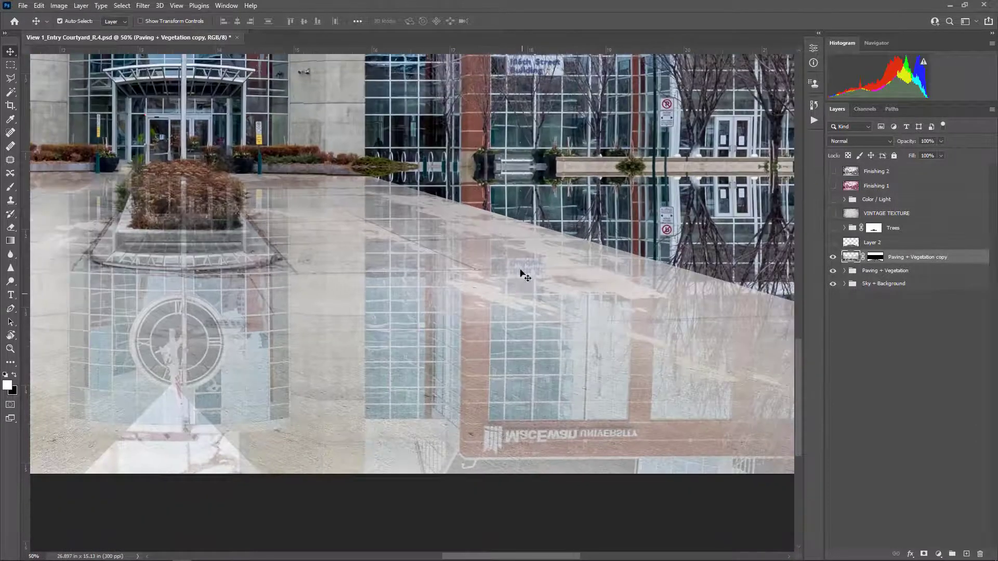
drag(212, 333, 545, 336)
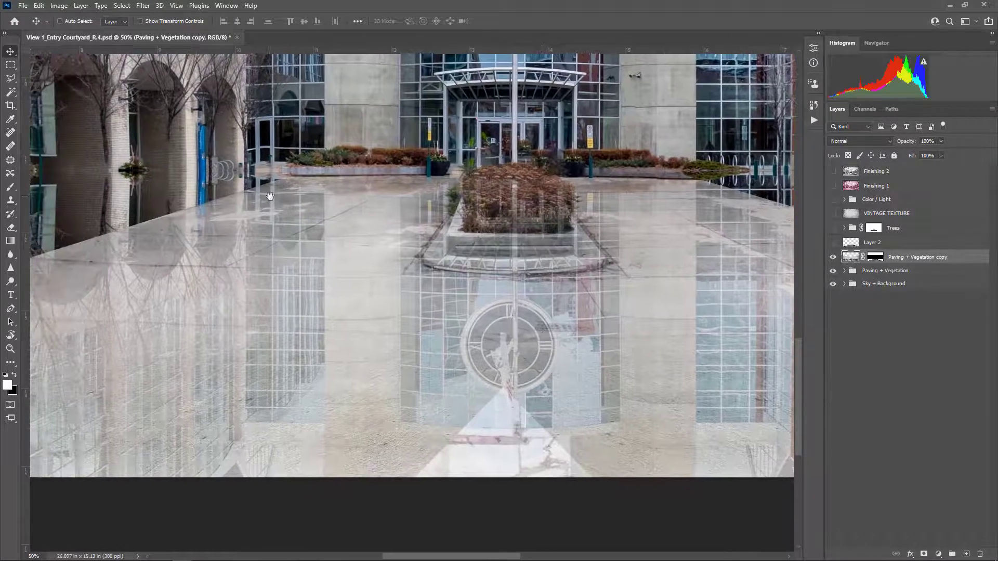
key(ctrl+minus)
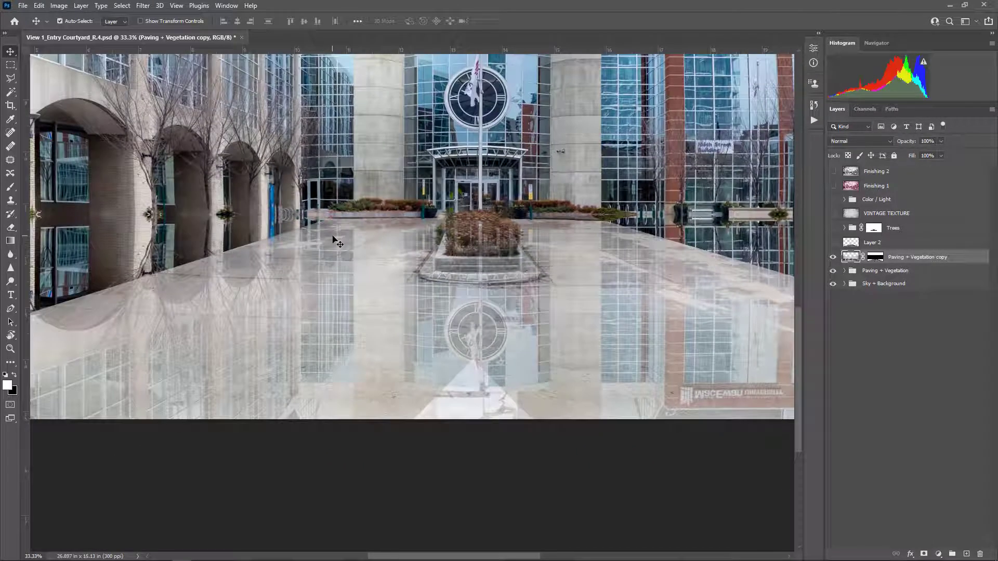
drag(560, 274, 494, 279)
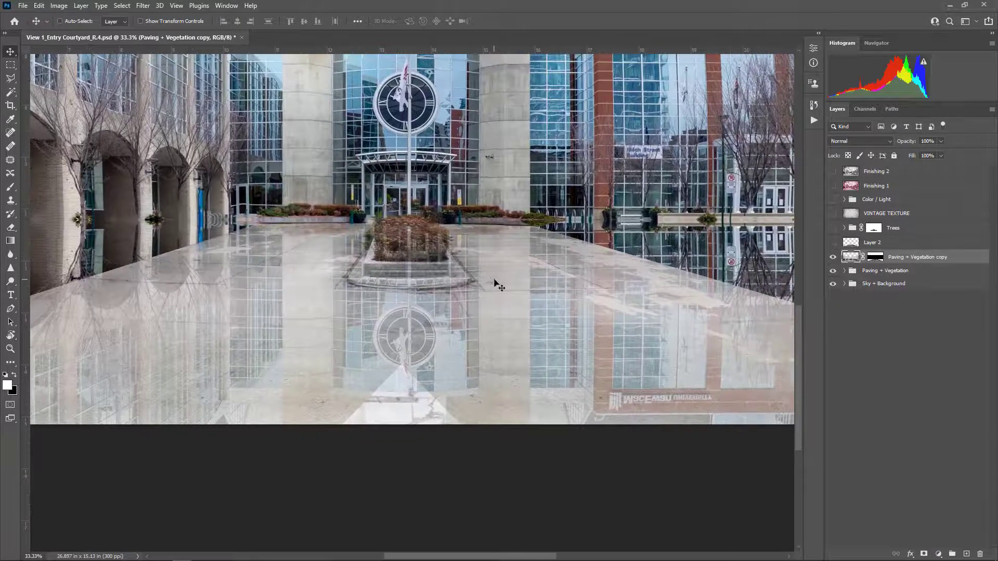
key(ctrl+minus)
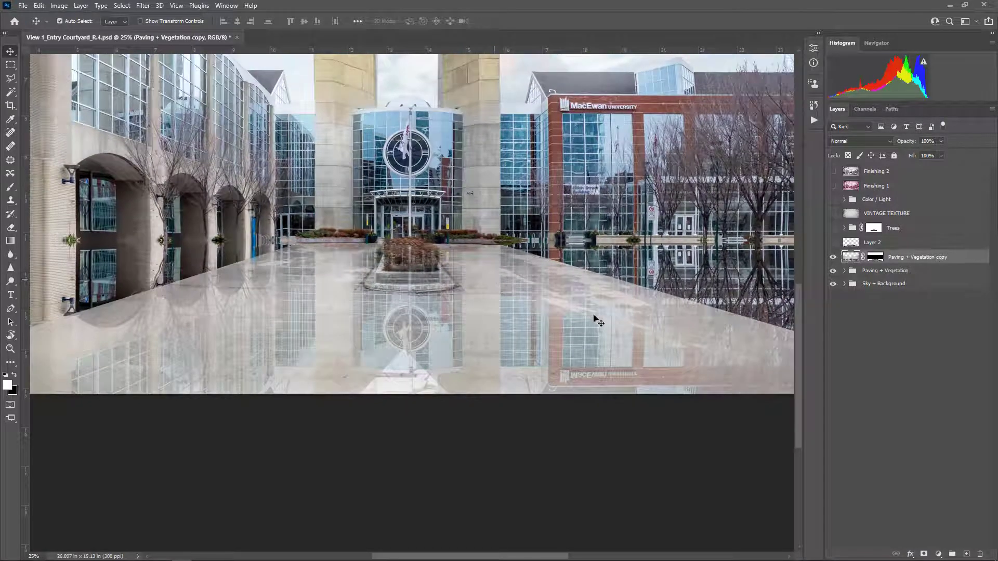
key(ctrl)
- Show and select Layer 2, then invert the puddle map so its puddles turn white
click(878, 243)
key(ctrl+comma)
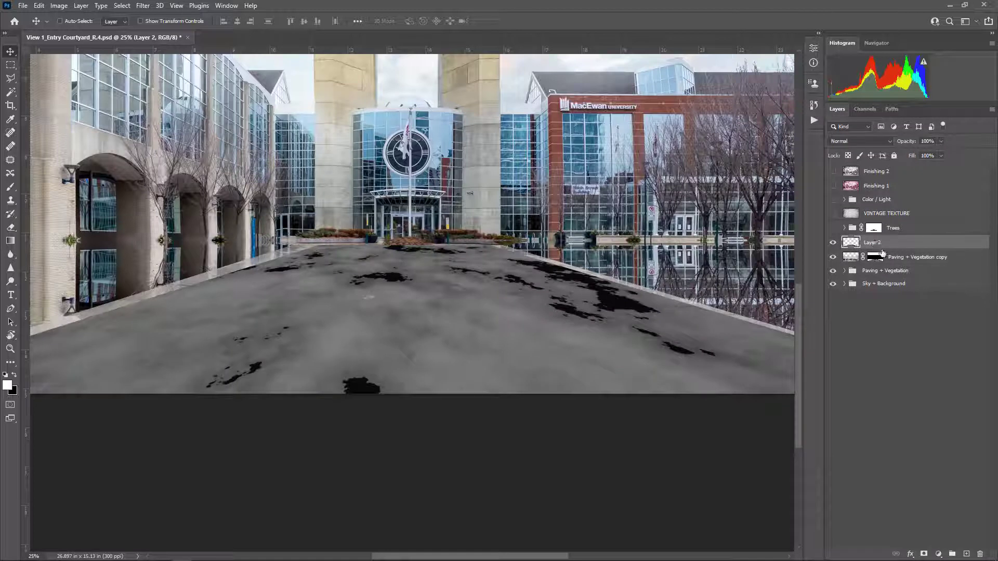
click(892, 262)
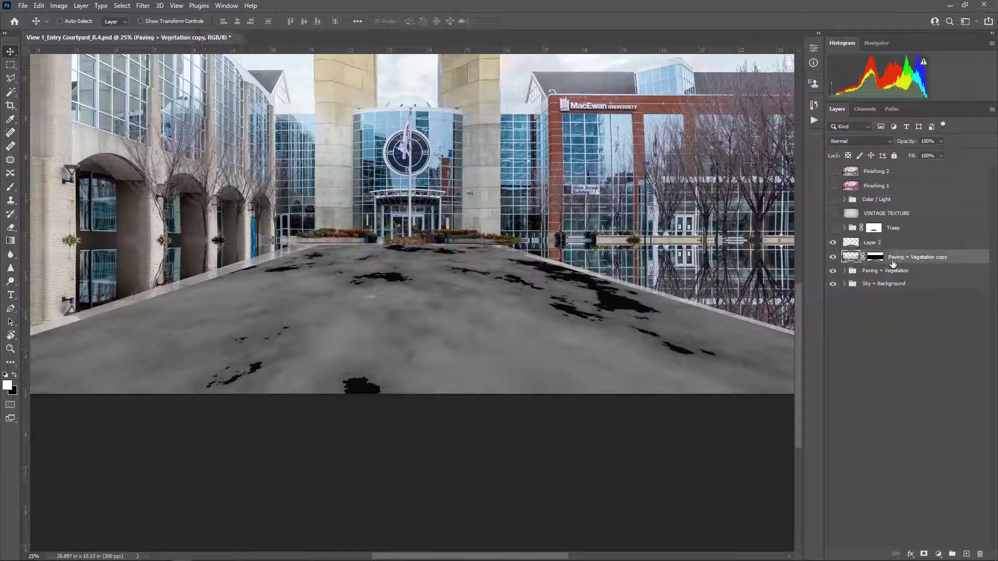
click(871, 245)
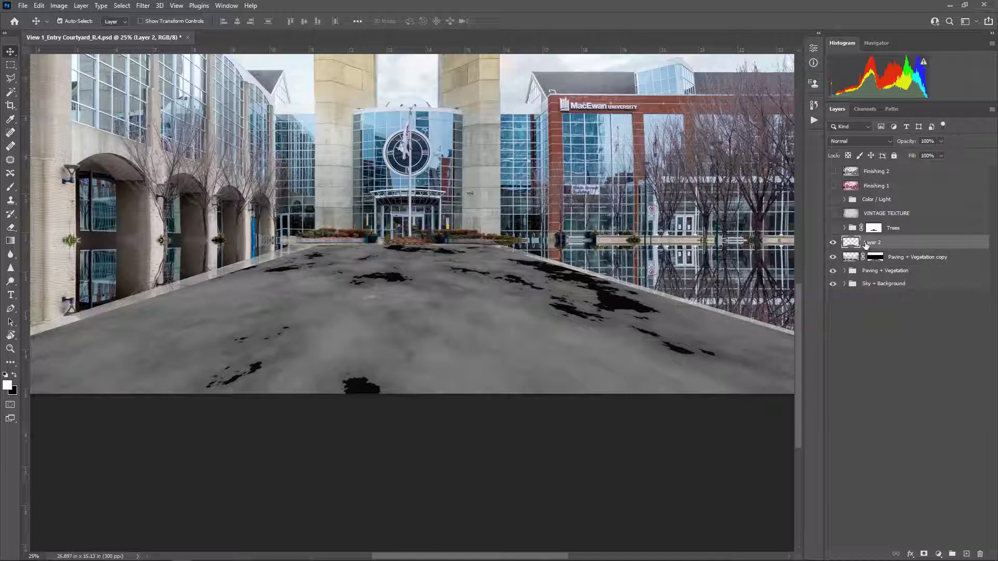
key(ctrl+i)
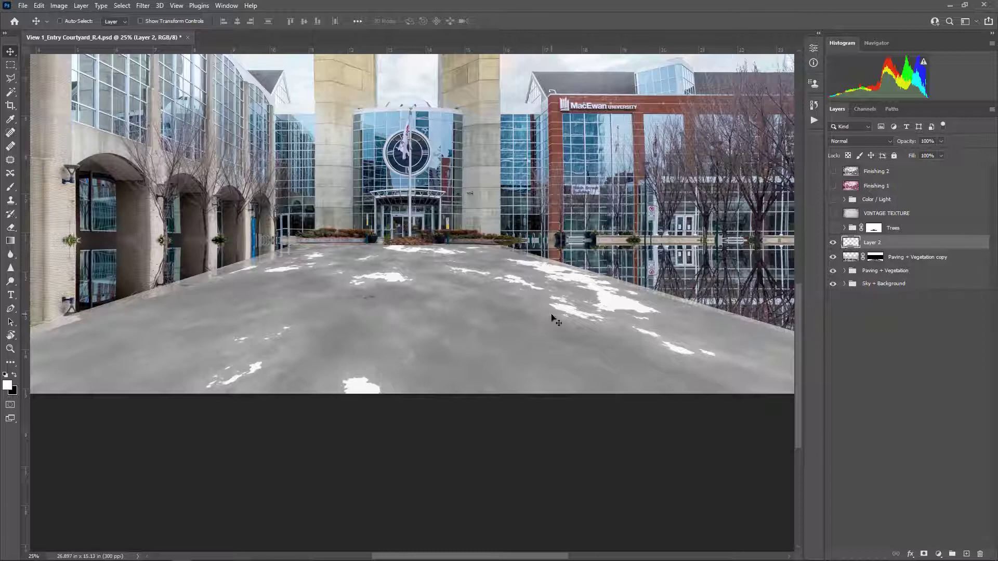
- Shift the copy layer mask's puddle map up to fit the paving, then invert it within the paving selection
ctrl+click(856, 244)
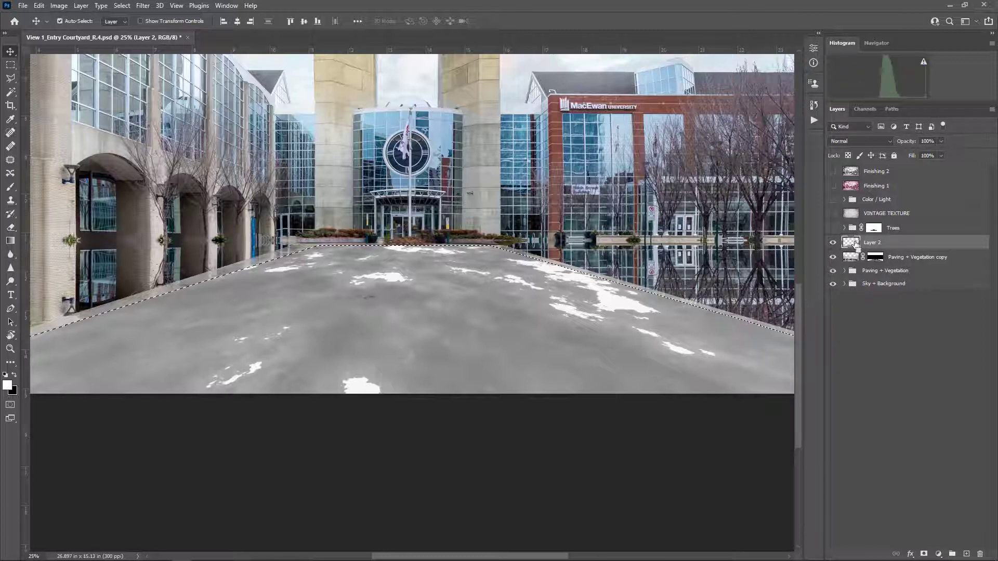
alt+click(876, 258)
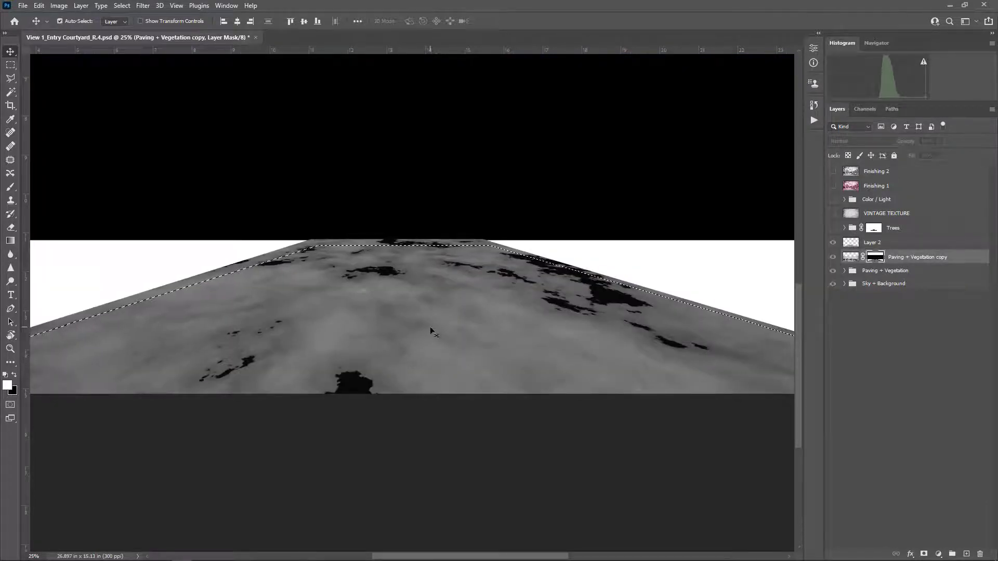
drag(429, 327, 484, 287)
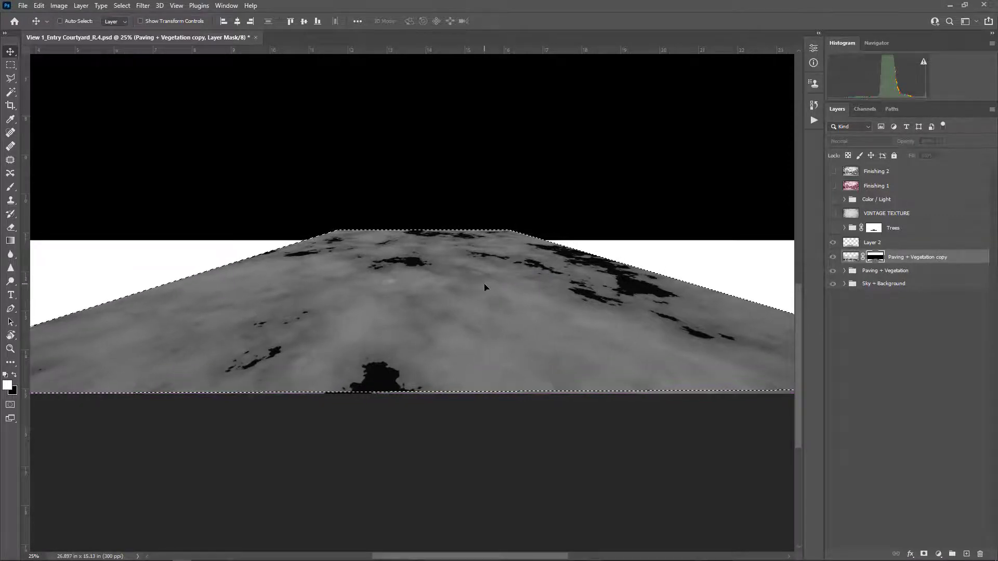
key(ctrl+i)
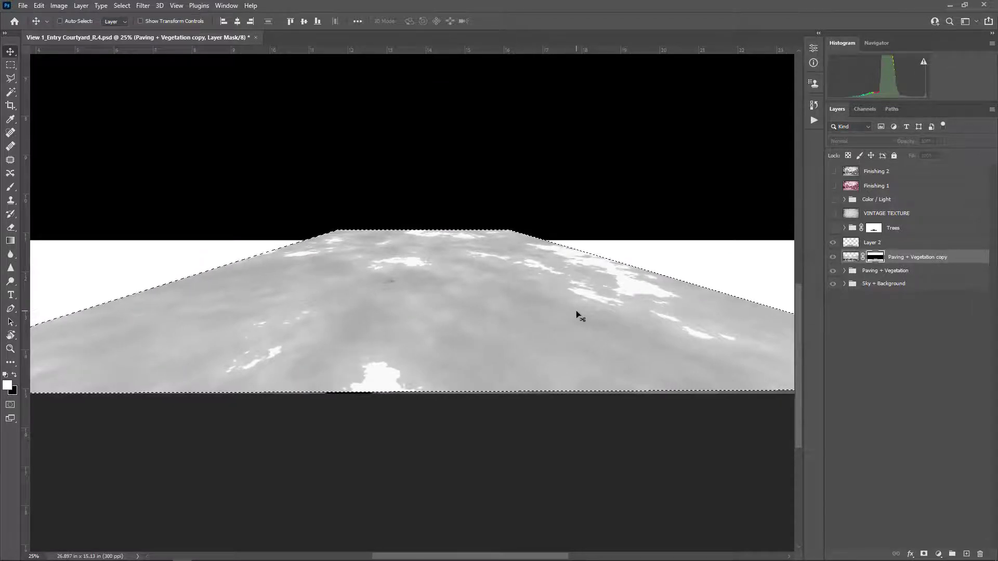
key(ctrl+d)
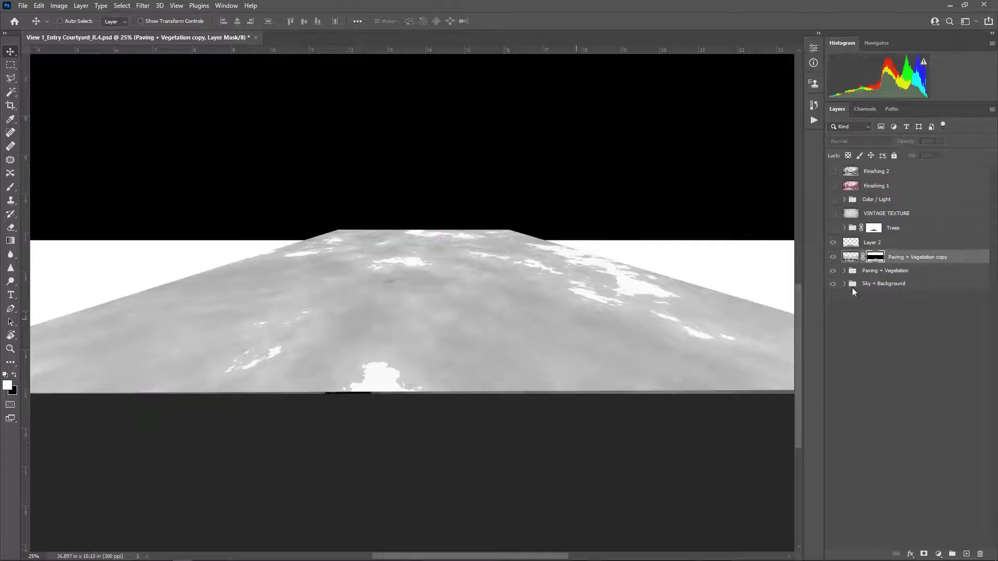
- Hide the Layer 2 puddle map and make the Paving + Vegetation copy layer active
click(895, 243)
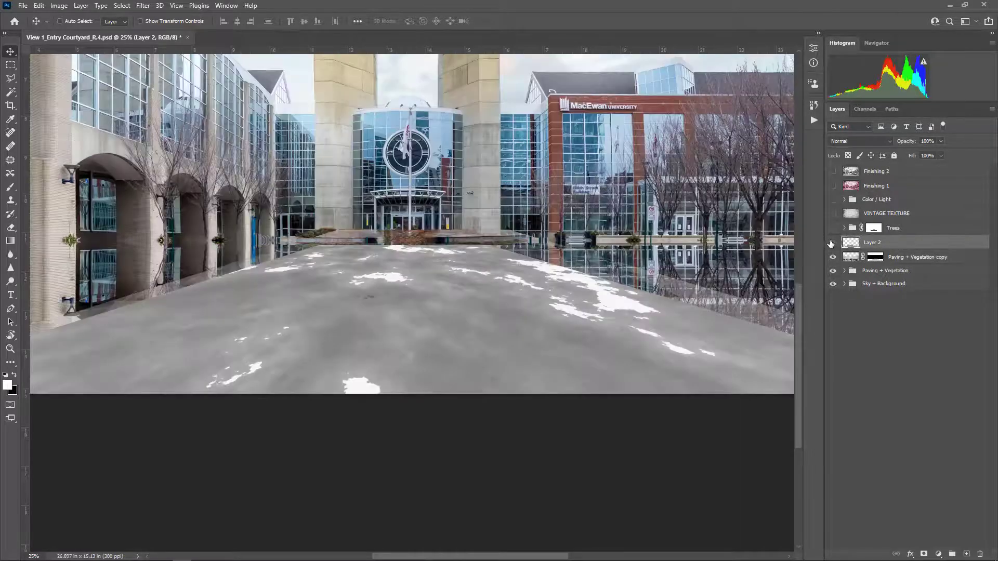
click(832, 243)
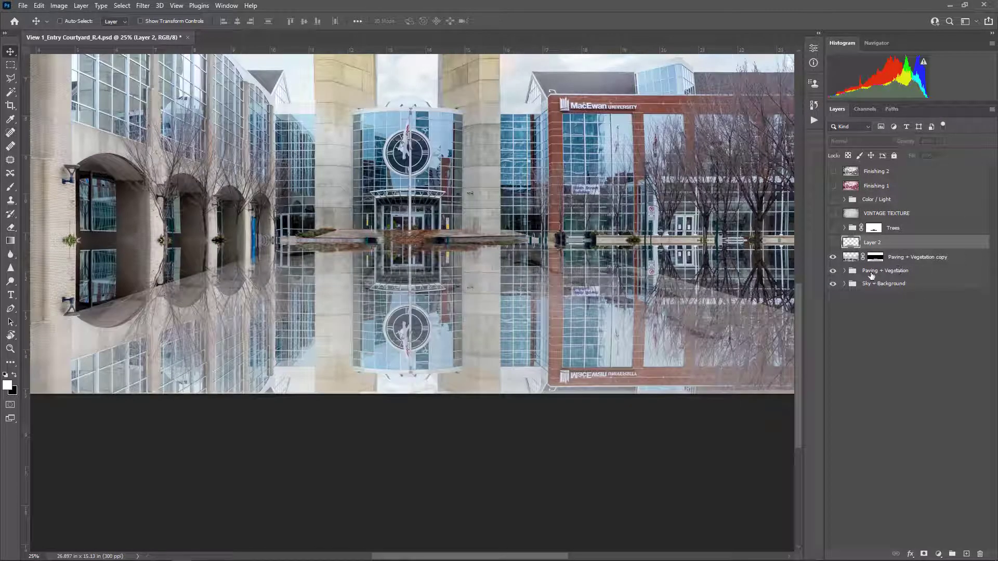
click(902, 260)
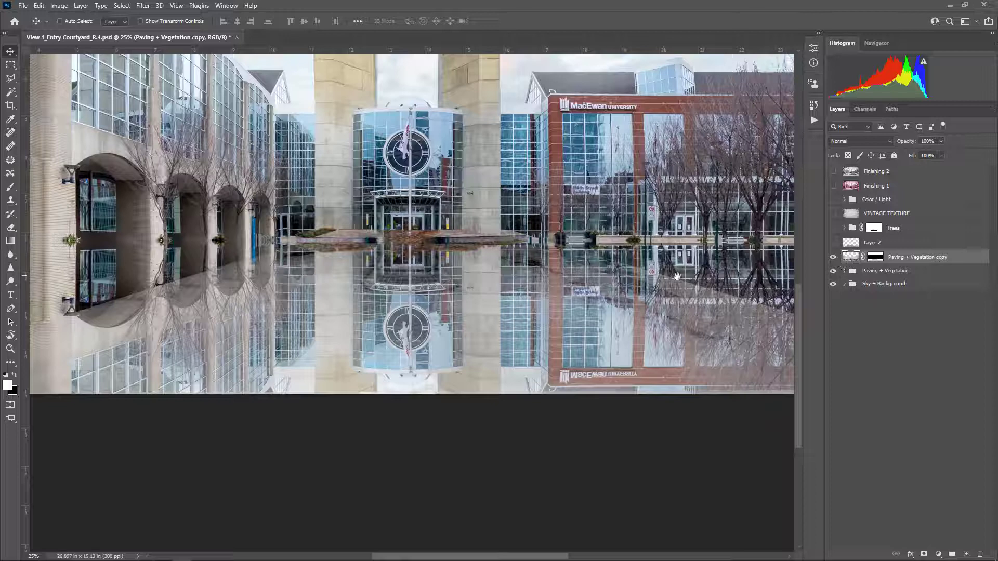
- Inspect the clock, canopy and tree reflections at 100%, fit the image, and show the copy layer's mask alone
drag(677, 275, 621, 265)
key(ctrl+1)
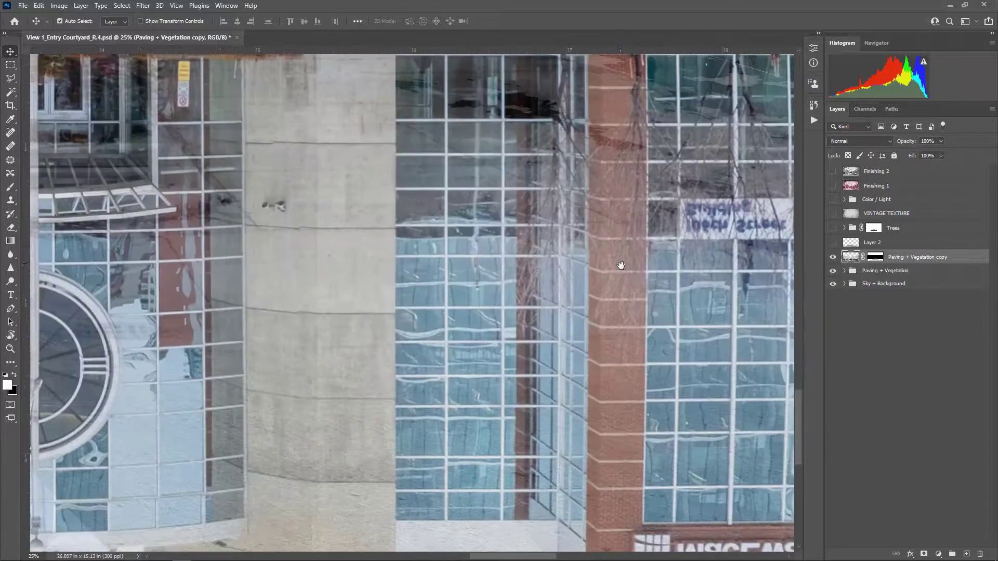
drag(620, 268, 508, 353)
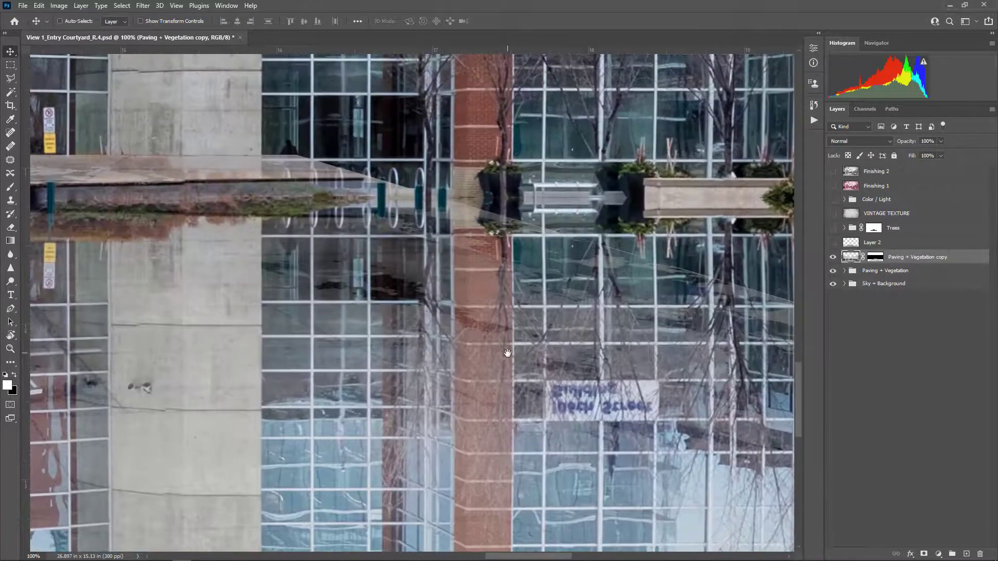
drag(334, 343, 413, 356)
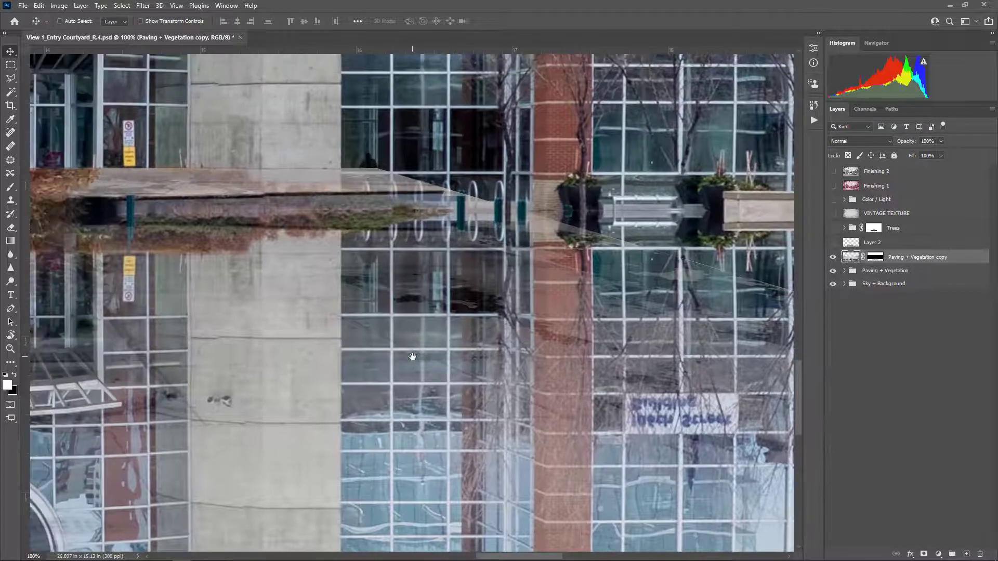
drag(290, 318, 610, 292)
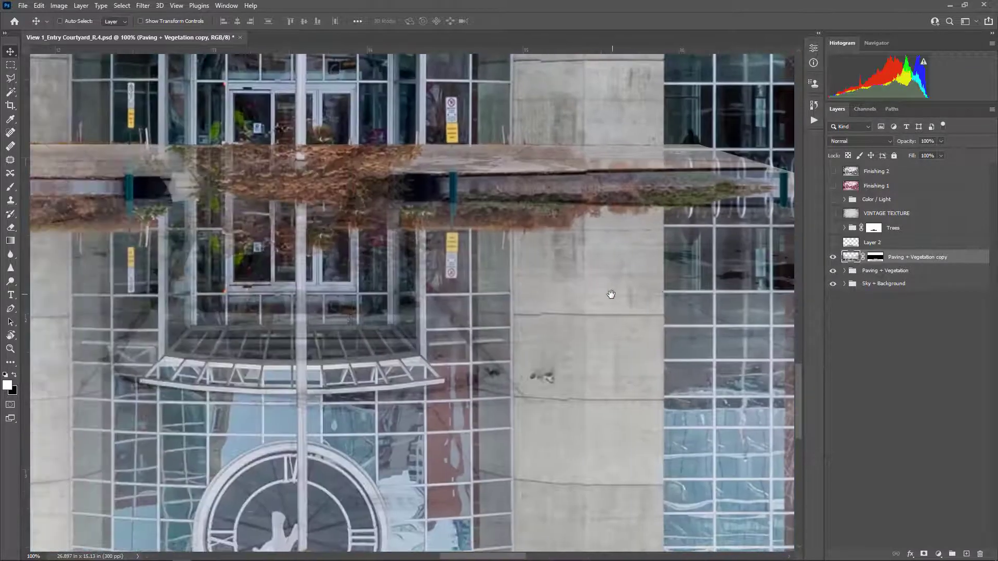
drag(257, 305, 645, 290)
drag(429, 243, 576, 208)
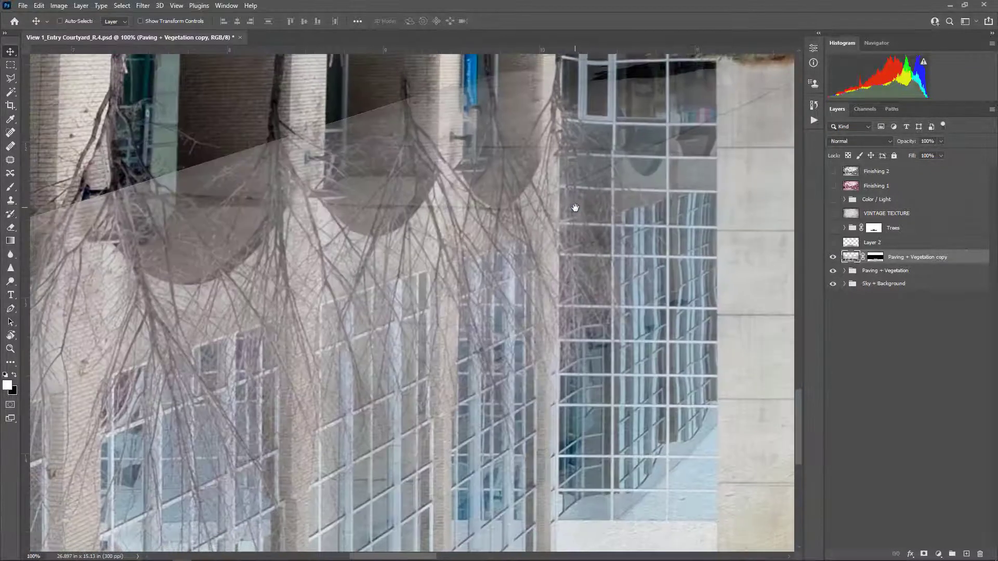
key(ctrl+minus)
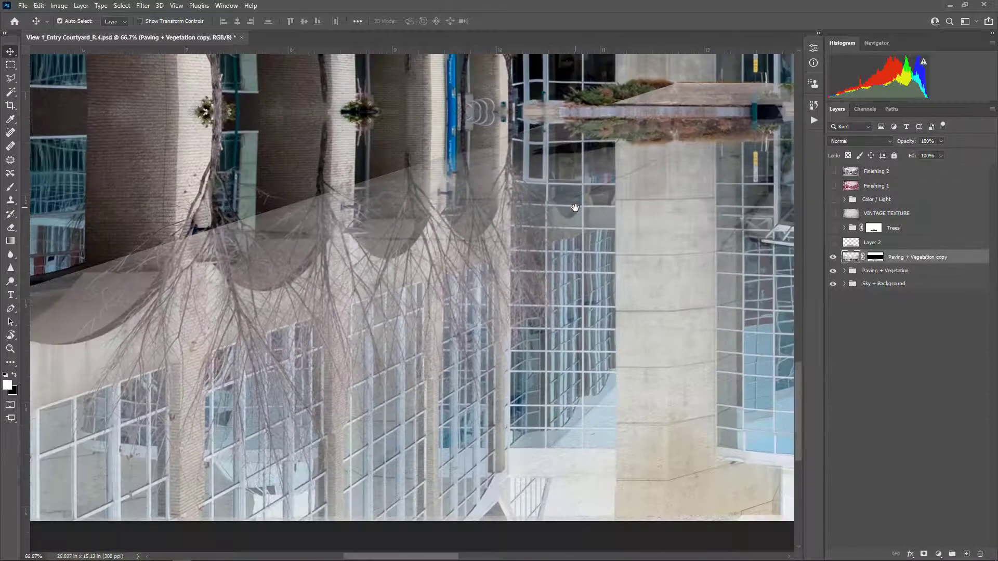
key(ctrl+0)
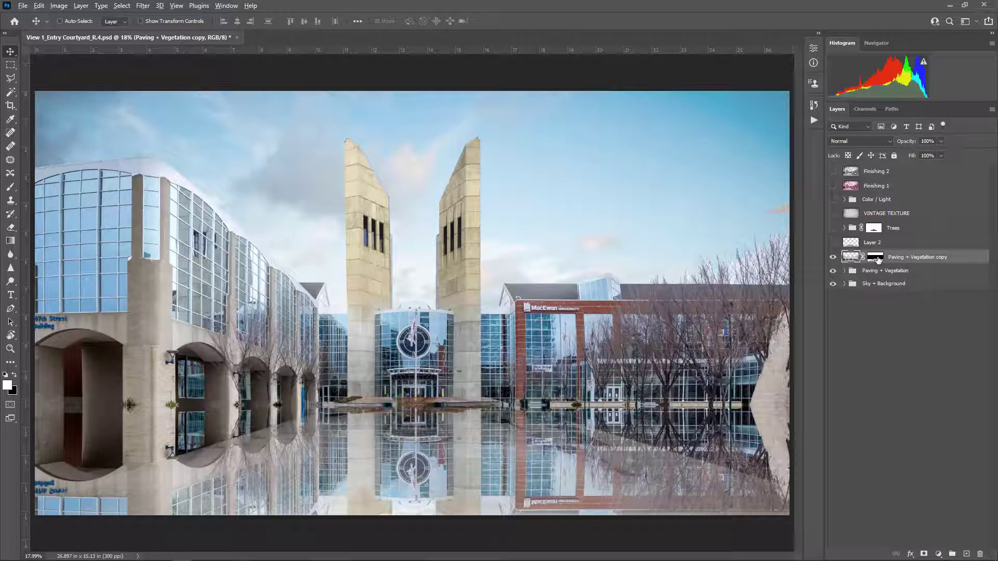
alt+click(876, 258)
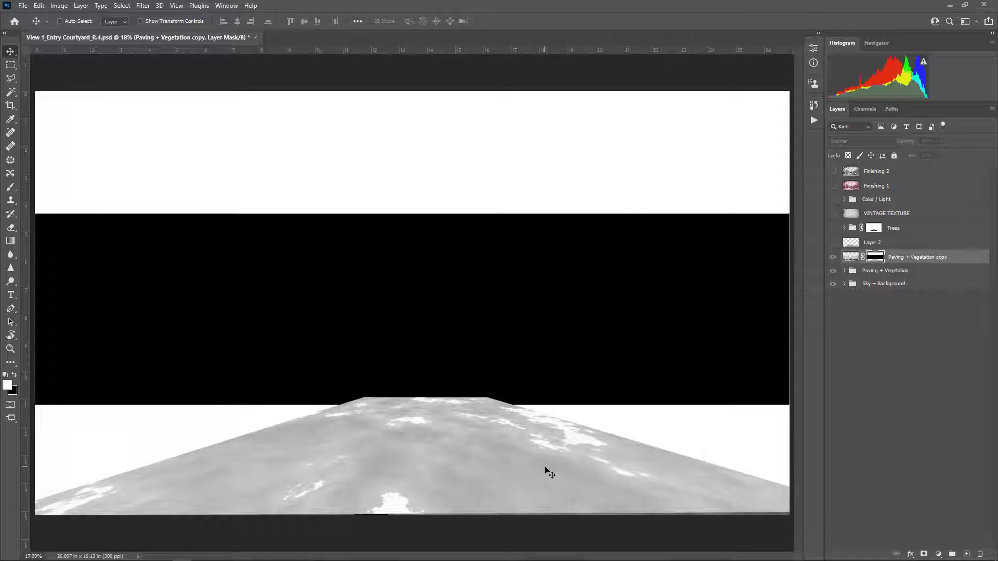
- Nudge the paving area down, hide Layer 2, and display the reflection layer's mask on the canvas
ctrl+click(877, 260)
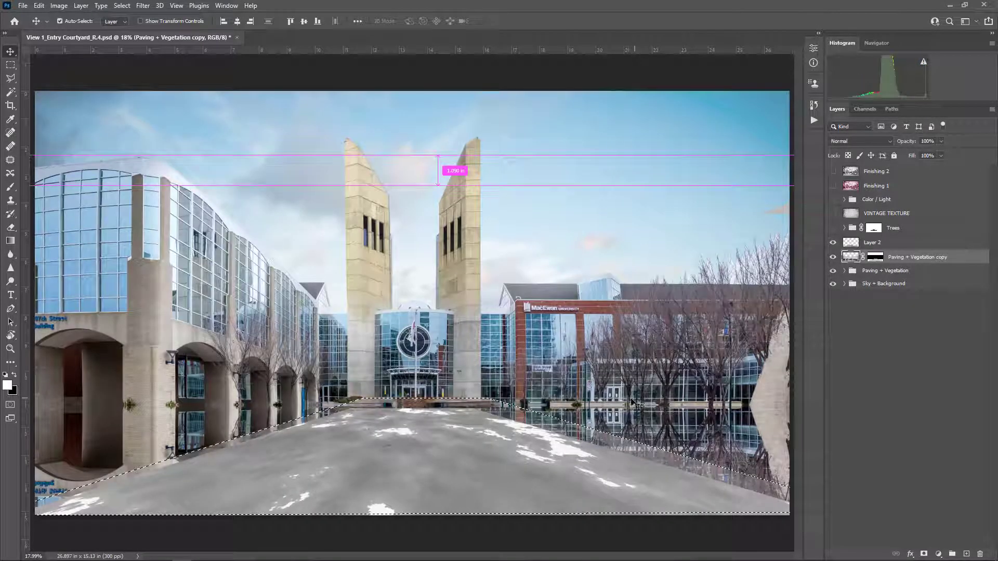
drag(632, 402, 624, 405)
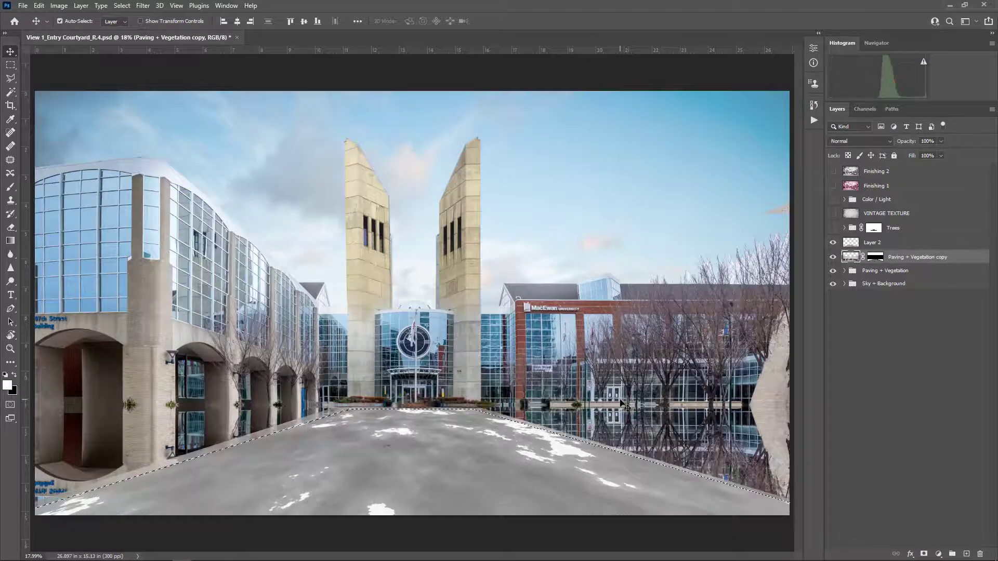
click(833, 243)
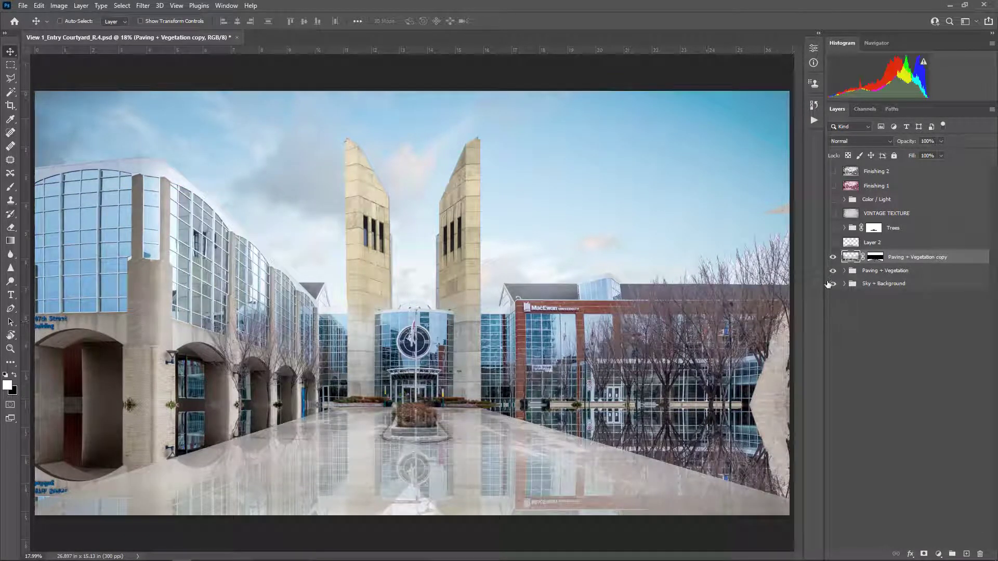
click(874, 243)
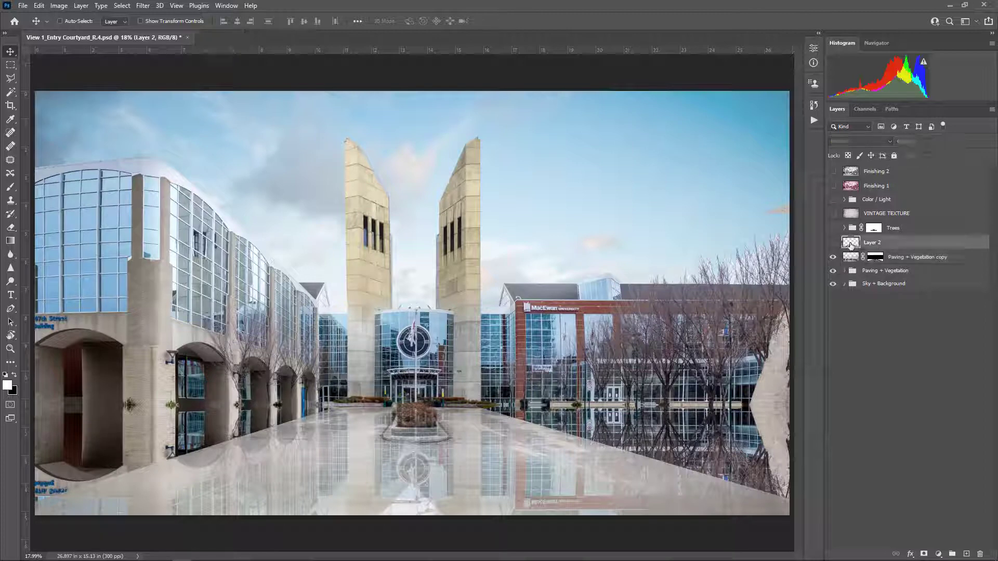
alt+click(877, 257)
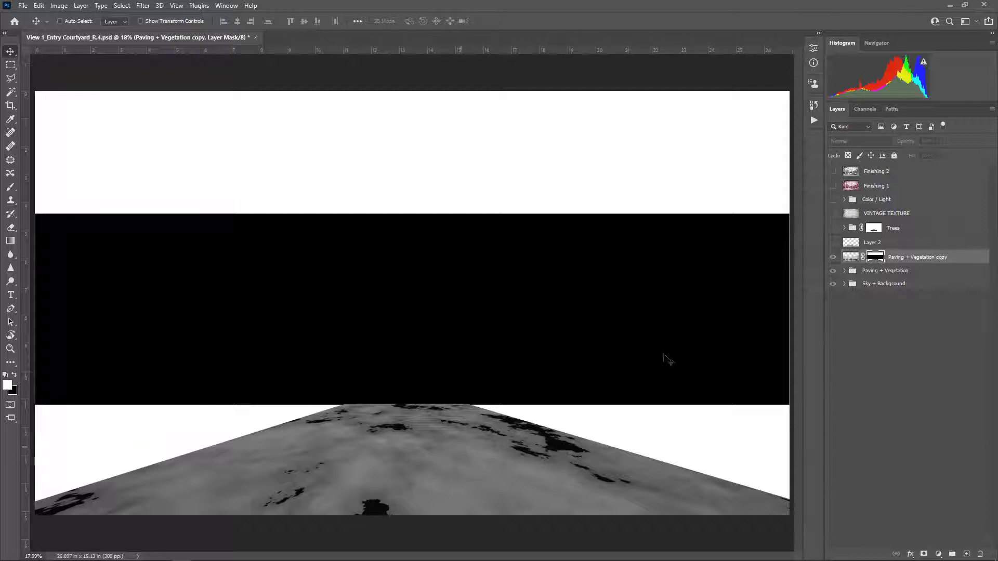
click(39, 6)
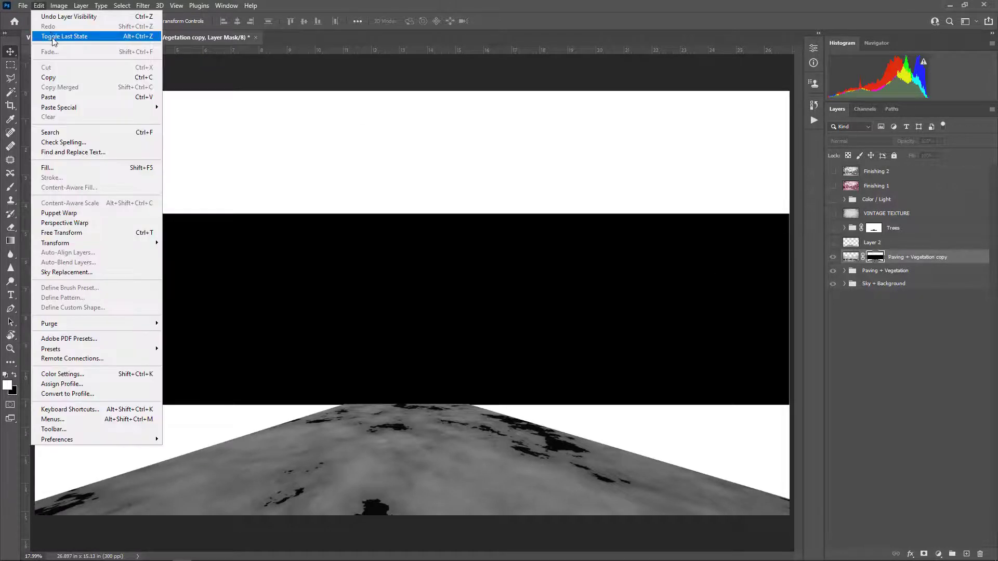
key(Escape)
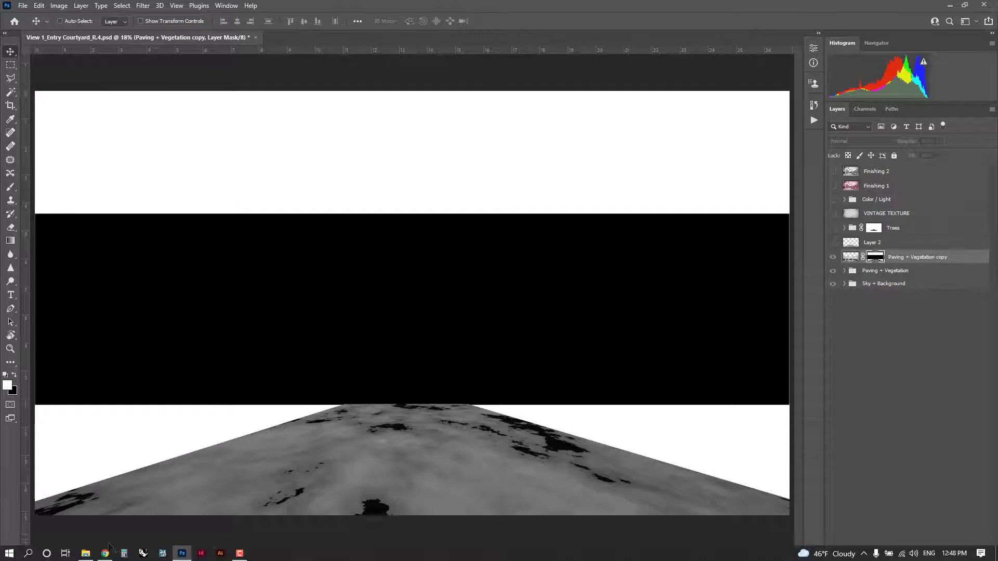
- In Chrome, return to the puddle map image results and reopen the Raindrops and Water Puddle preview
click(105, 553)
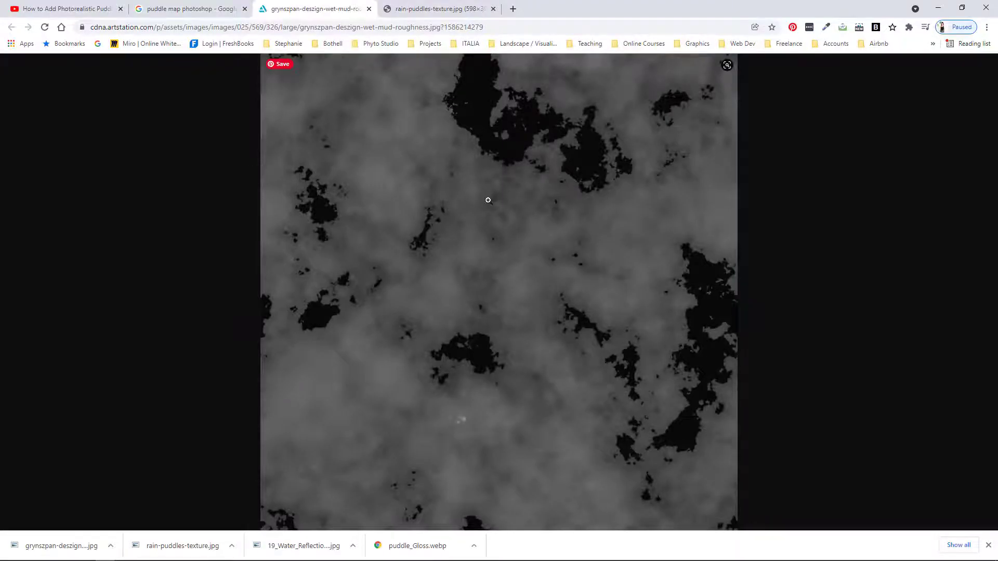
click(488, 200)
click(421, 199)
click(230, 9)
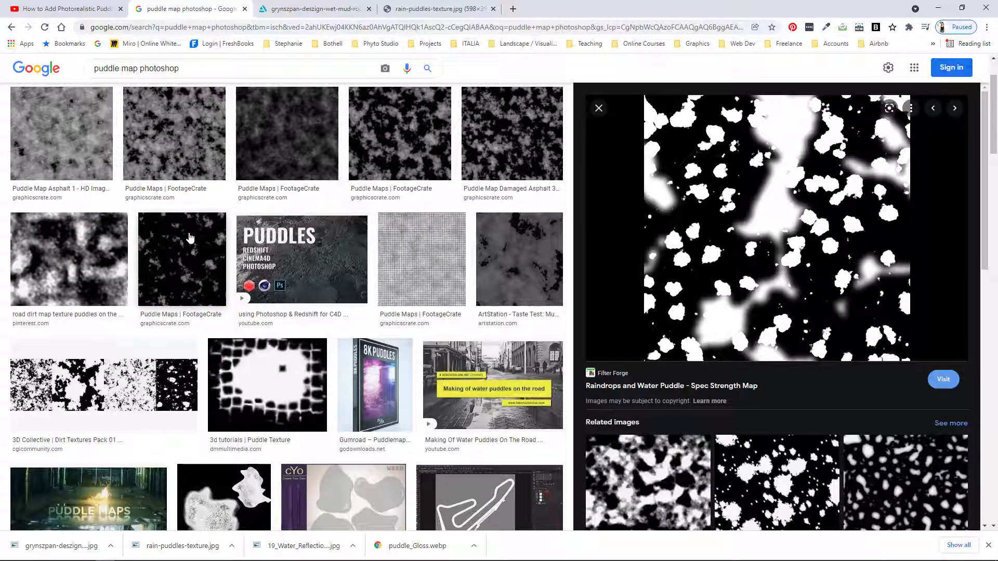
scroll(149, 293, down, 1)
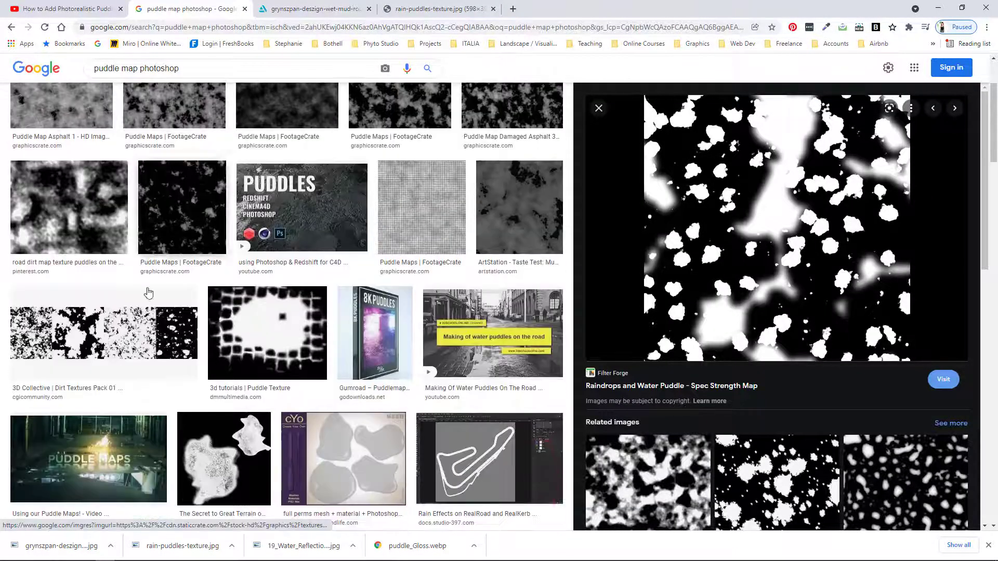
scroll(156, 312, down, 7)
scroll(163, 333, up, 8)
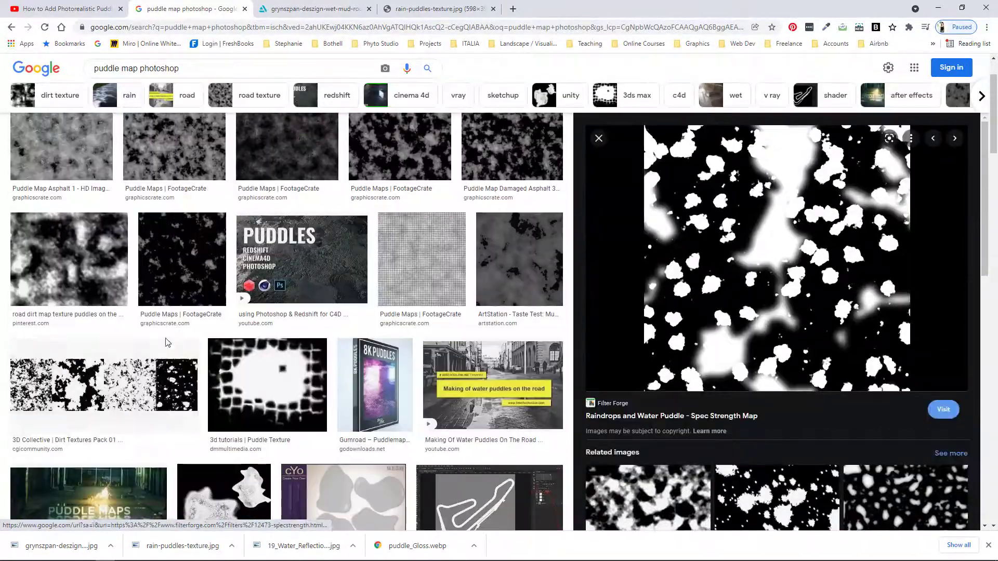
click(132, 397)
click(749, 353)
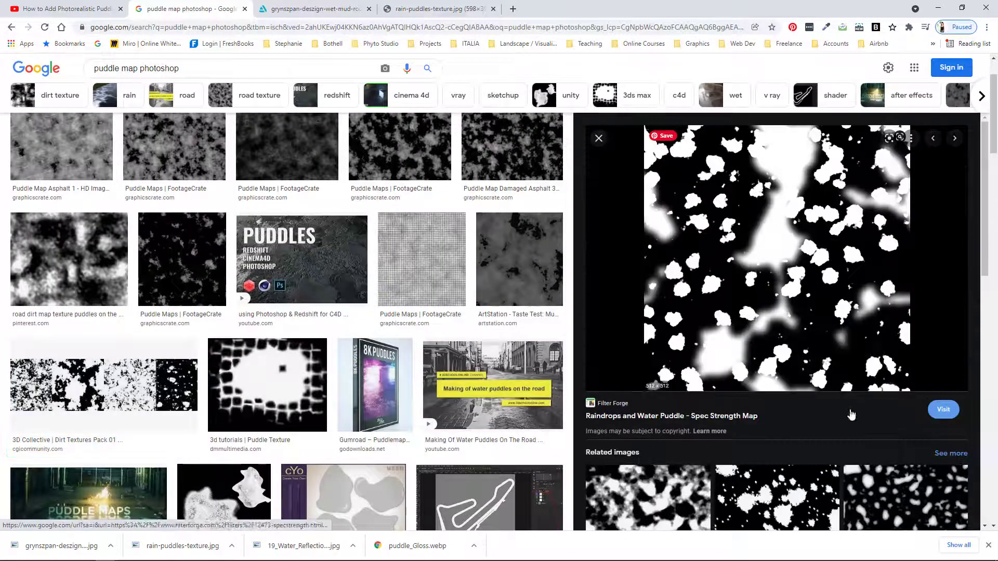
- Open the puddle preview in a new tab and save it to Downloads as 12473-specstrength.jpg
right_click(726, 244)
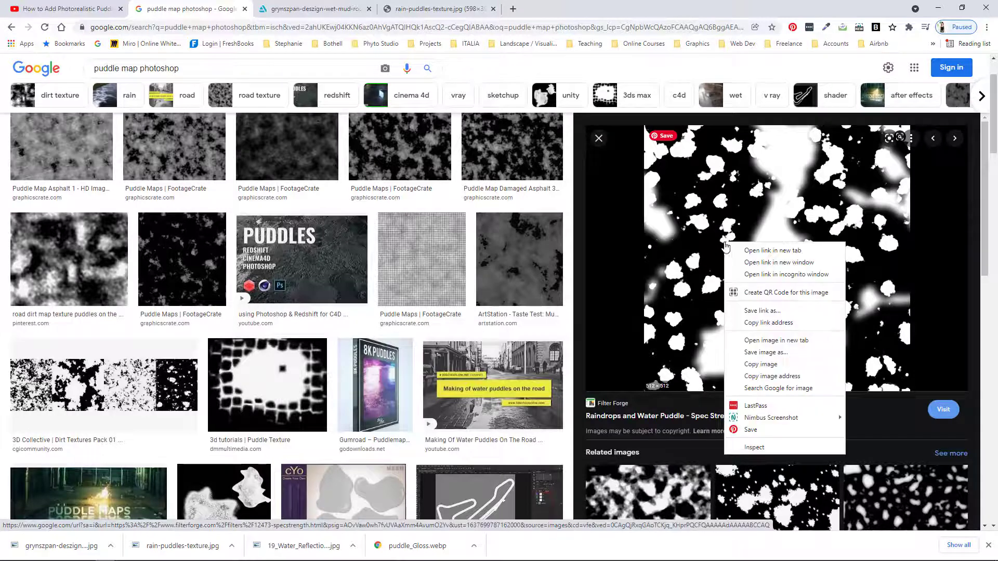
click(776, 340)
click(343, 7)
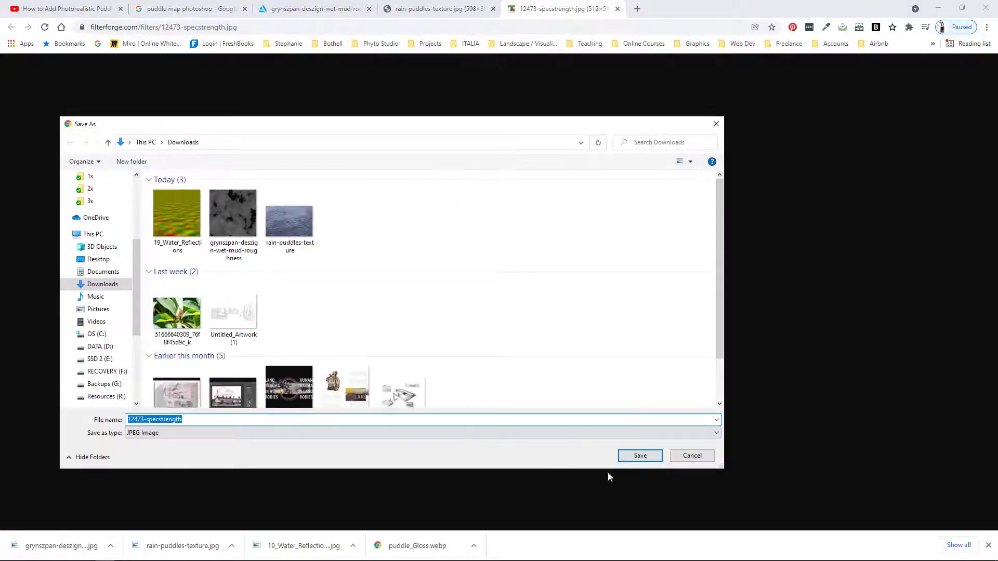
click(640, 455)
- Bring 12473-specstrength into the courtyard document as Layer 3, placed near the bottom of the paving
key(alt+Tab)
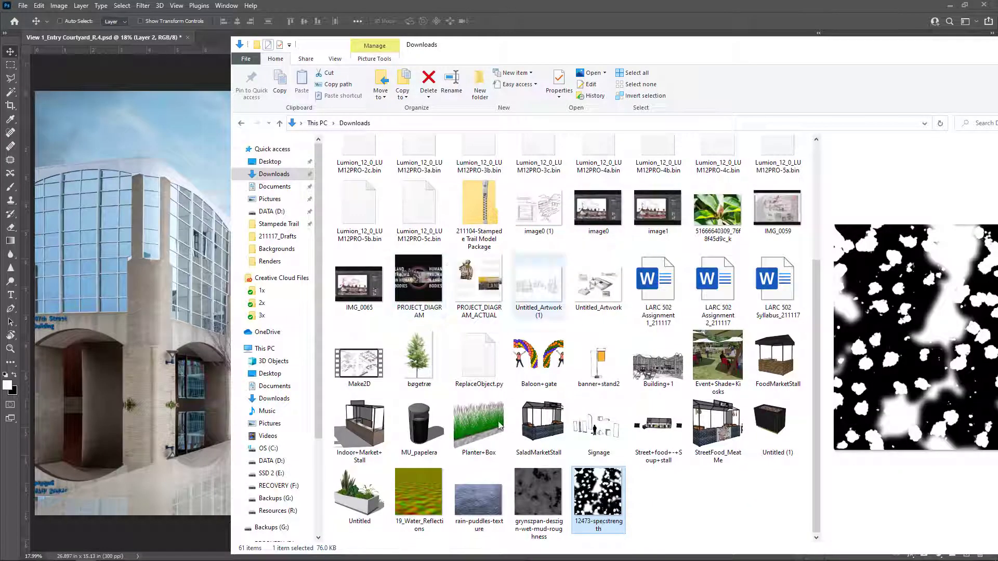
drag(597, 494, 373, 33)
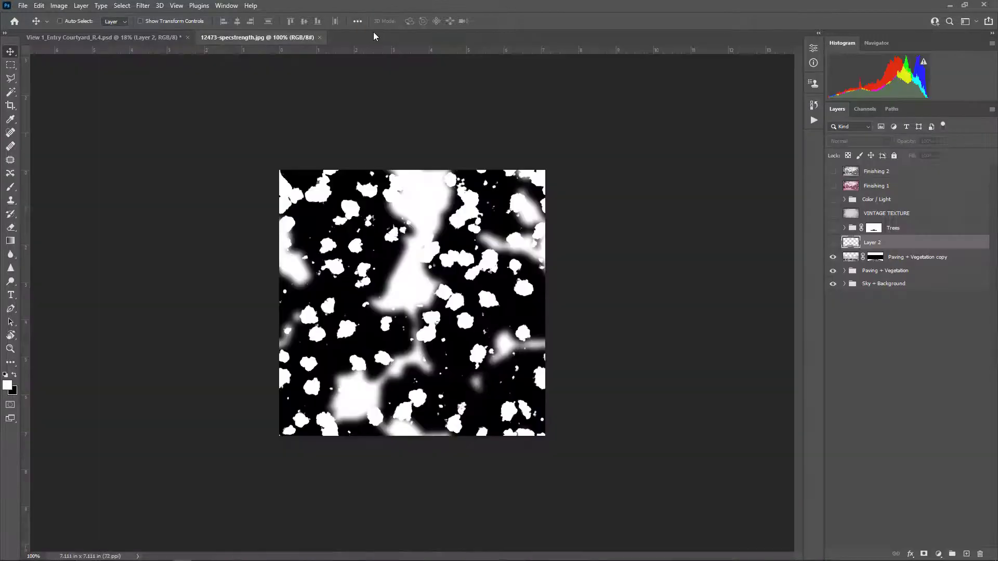
drag(298, 36, 353, 111)
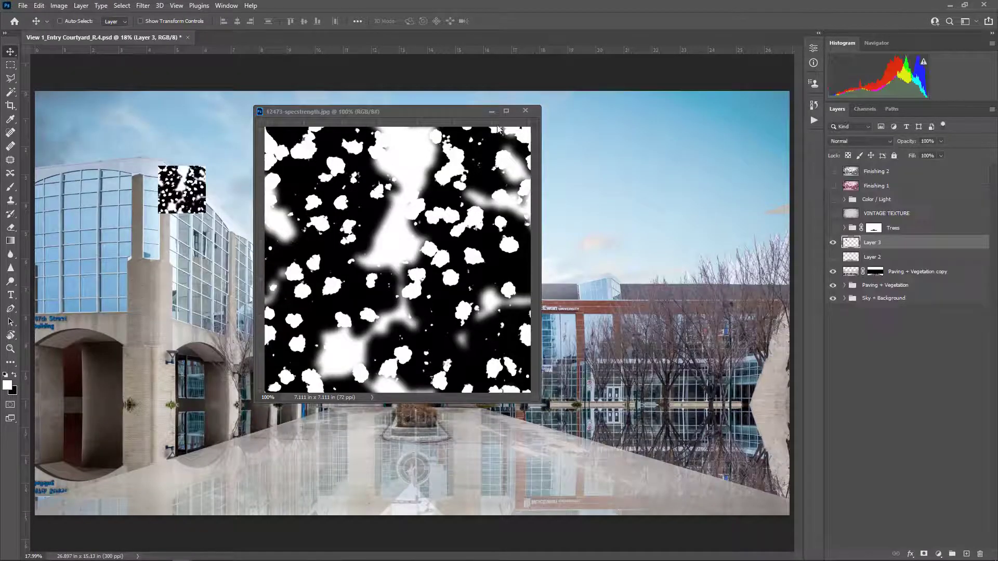
click(525, 110)
drag(195, 187, 423, 384)
key(ctrl+minus)
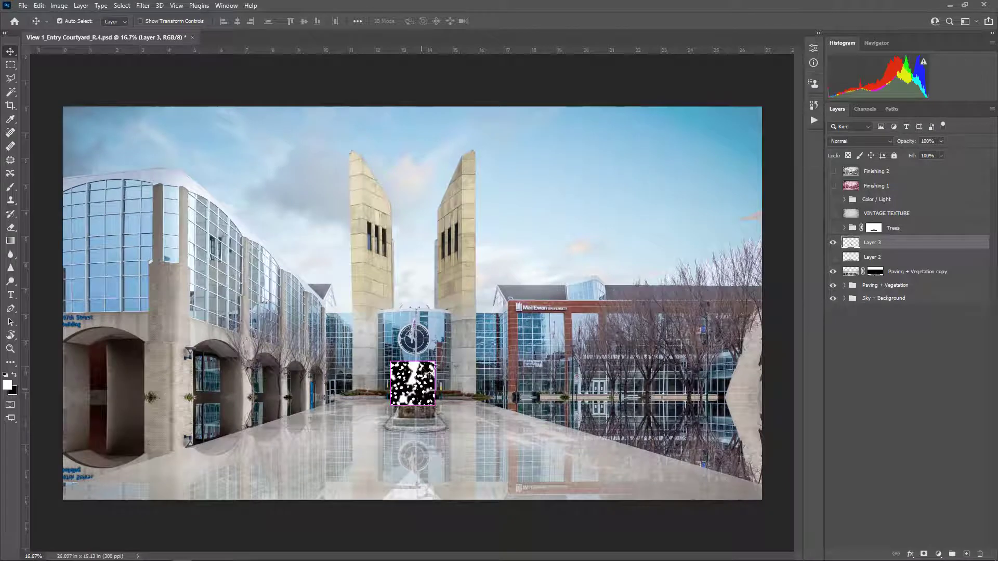
drag(431, 391, 387, 487)
- Distort the puddle map, stretching its top to the fountain line and its bottom corners out wide
click(39, 5)
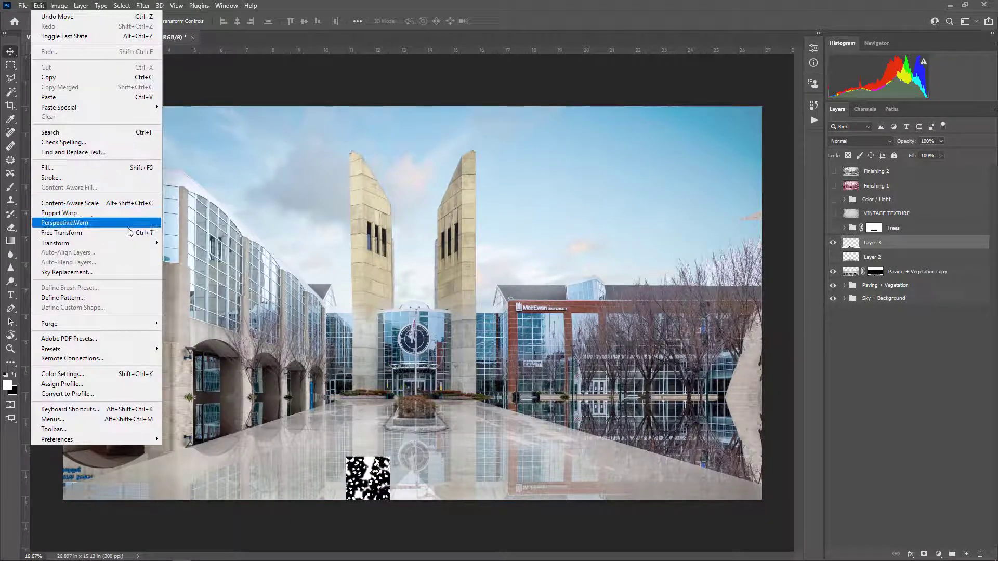
mouse_move(131, 242)
click(179, 289)
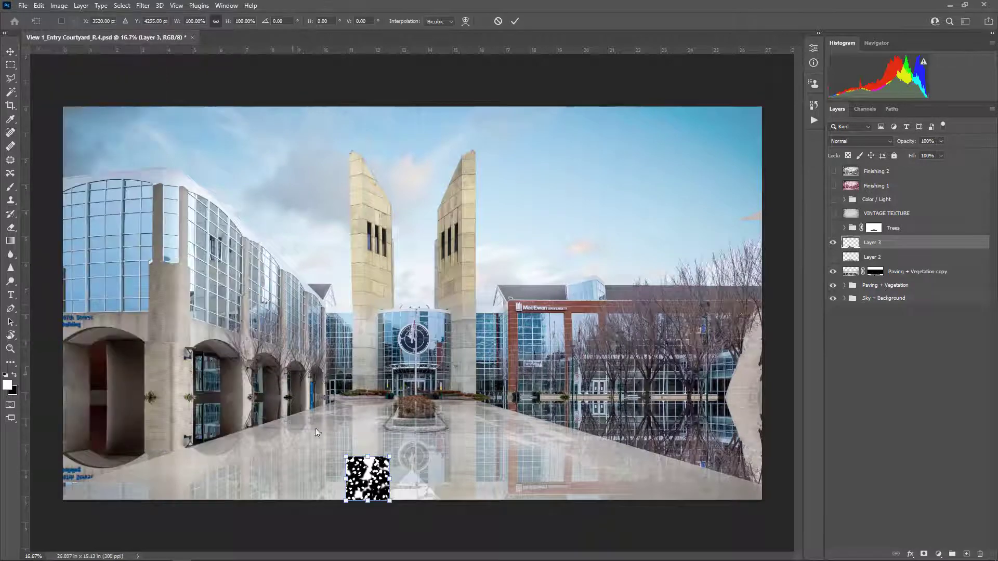
drag(369, 457, 372, 394)
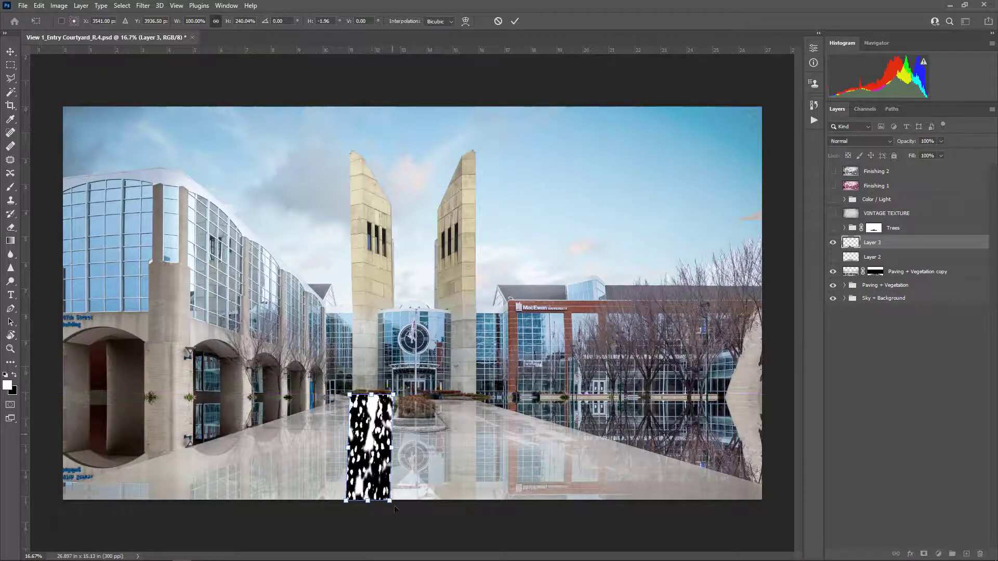
drag(390, 500, 755, 542)
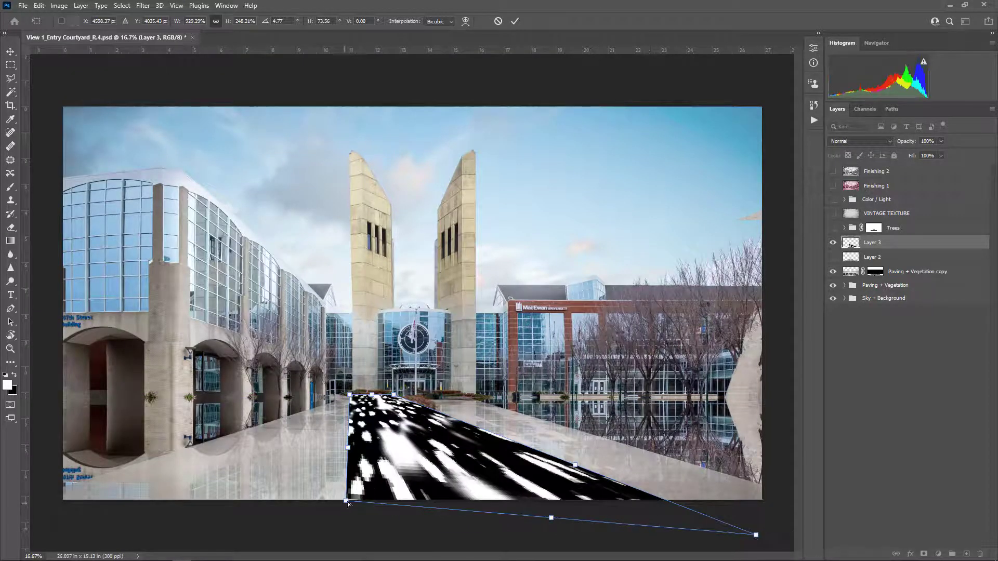
drag(345, 500, 68, 503)
- Refine the map's top and bottom edges to the paving perspective, apply, and load its outline as a selection
drag(371, 394, 414, 393)
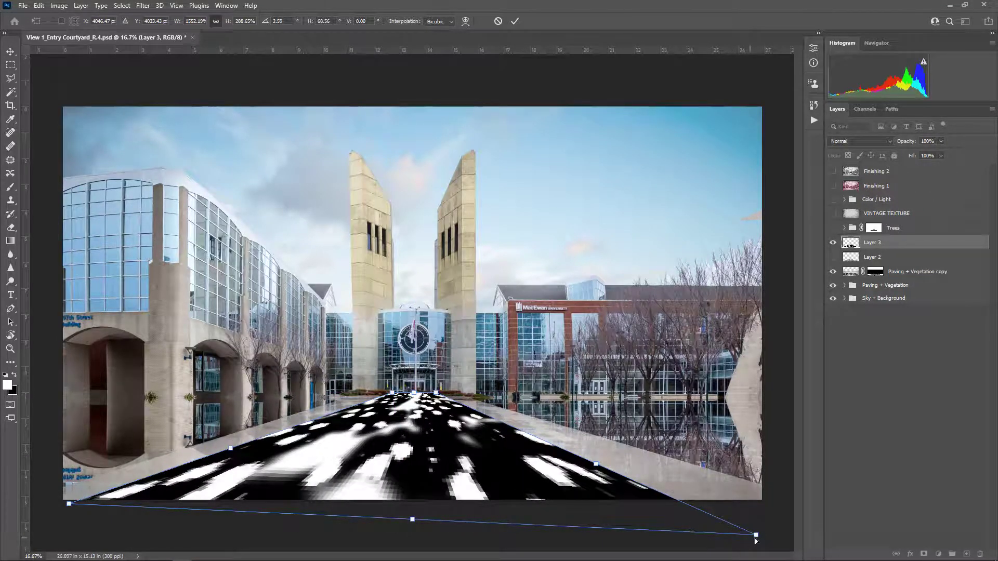
drag(756, 539, 697, 506)
drag(385, 503, 386, 505)
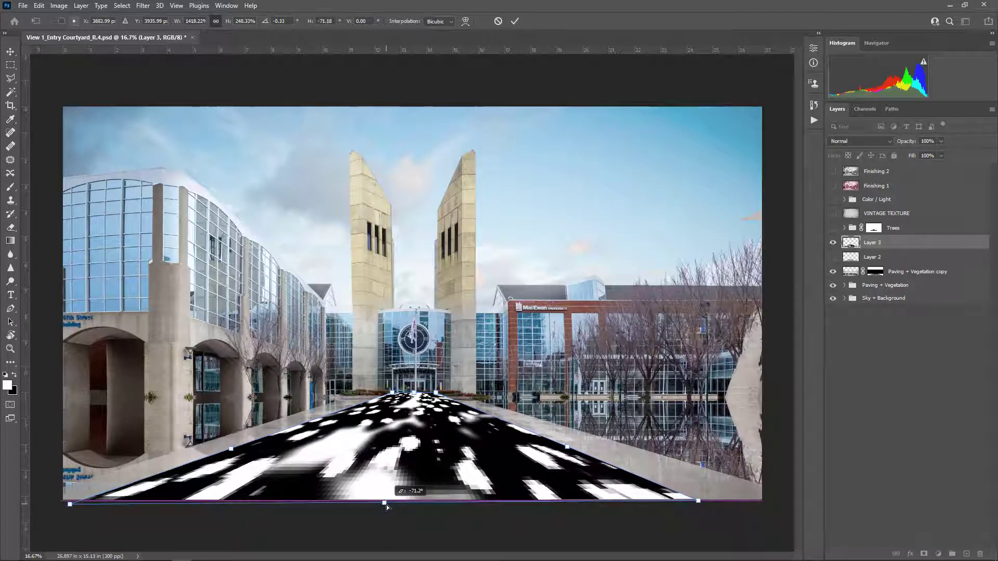
drag(415, 394, 413, 396)
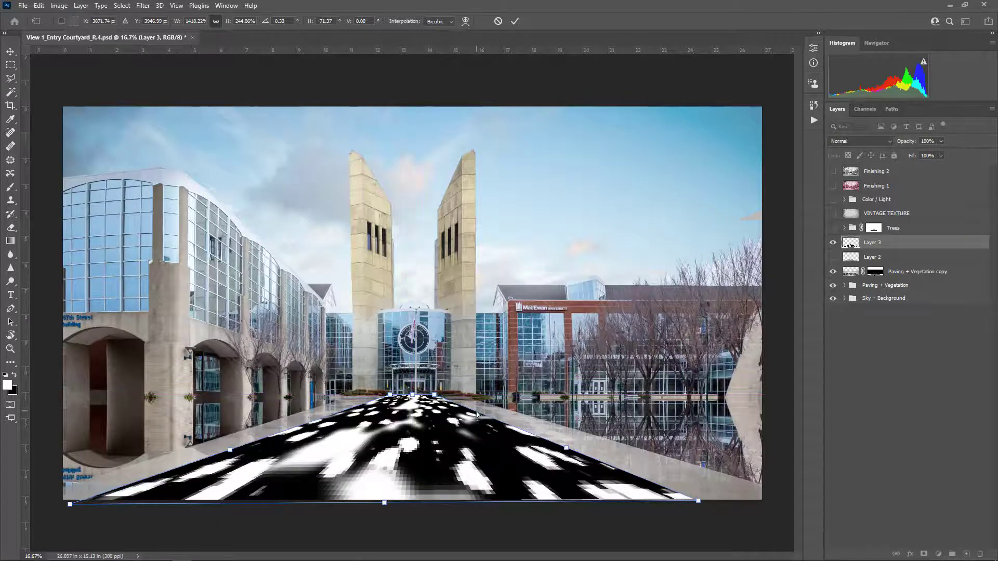
key(Return)
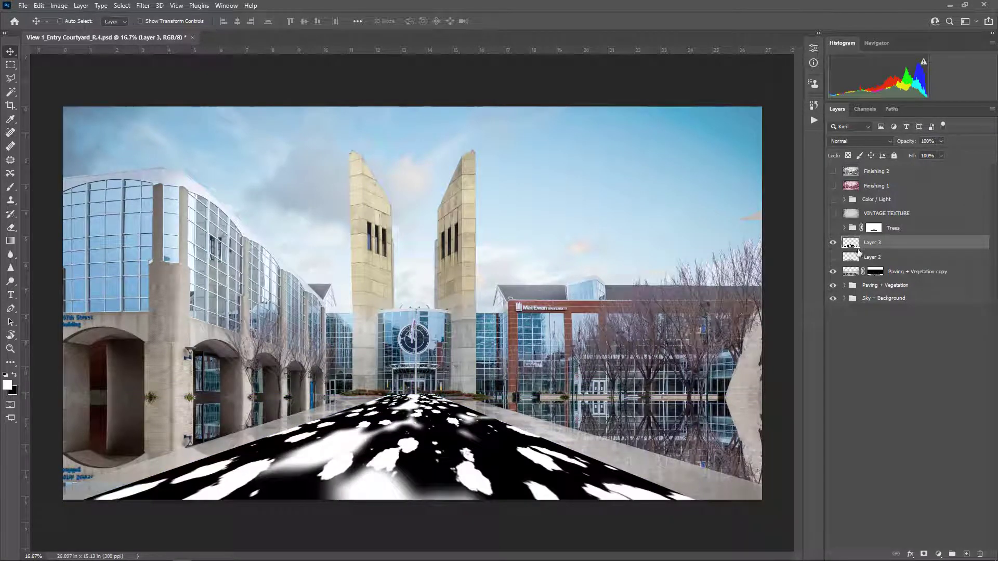
ctrl+click(853, 244)
key(ctrl)
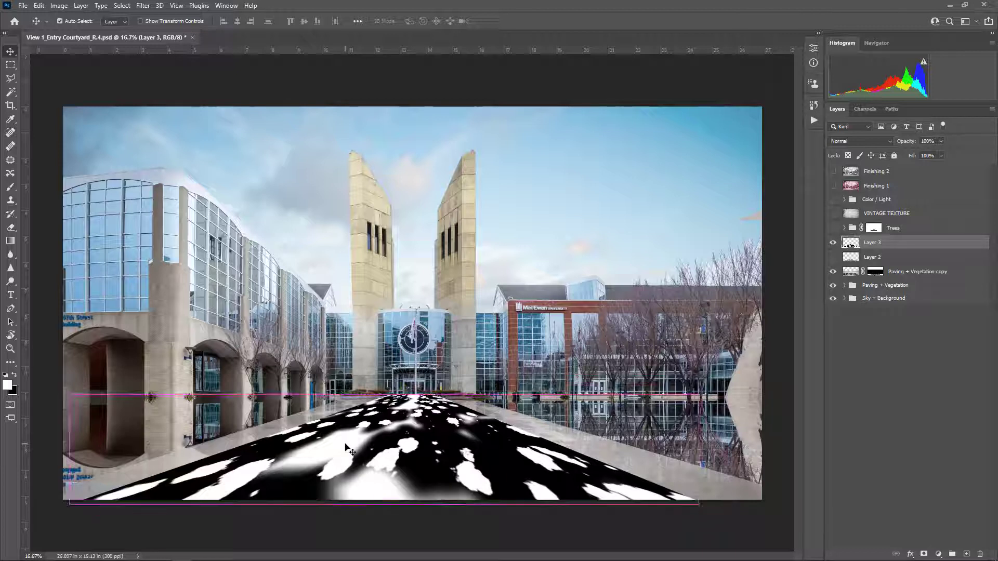
- Invert the puddle map's black and white and copy its pixels
key(ctrl+i)
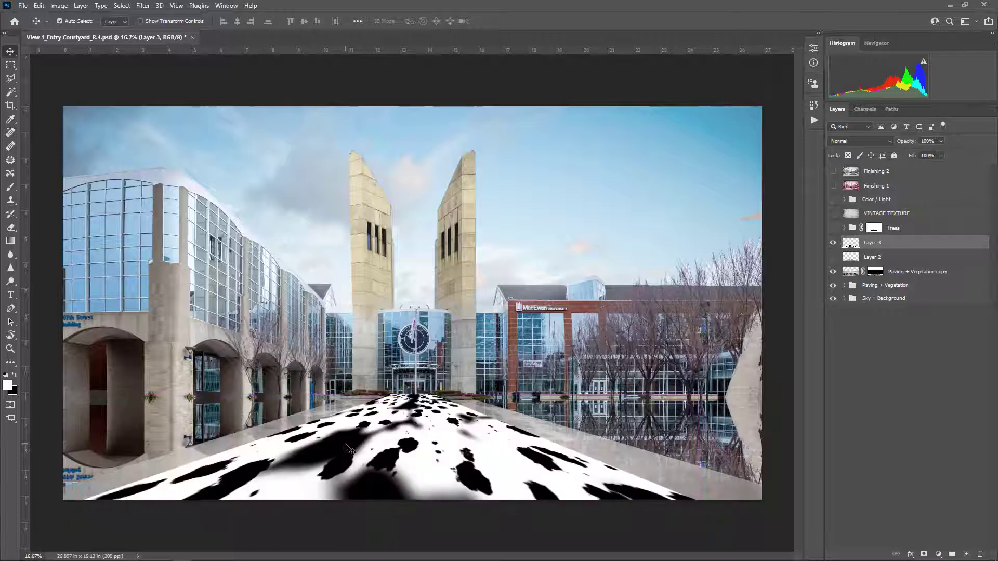
ctrl+click(849, 244)
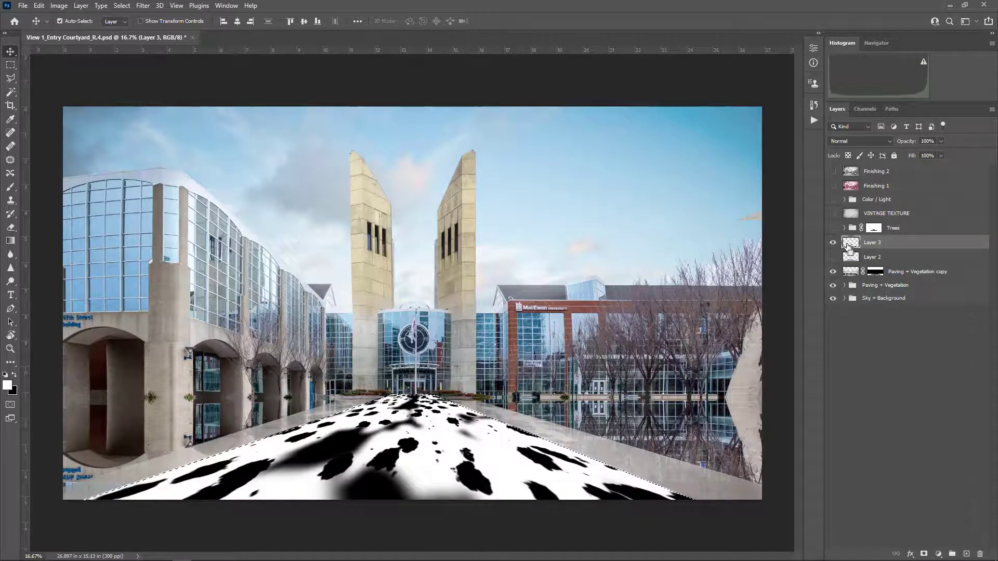
key(ctrl+d)
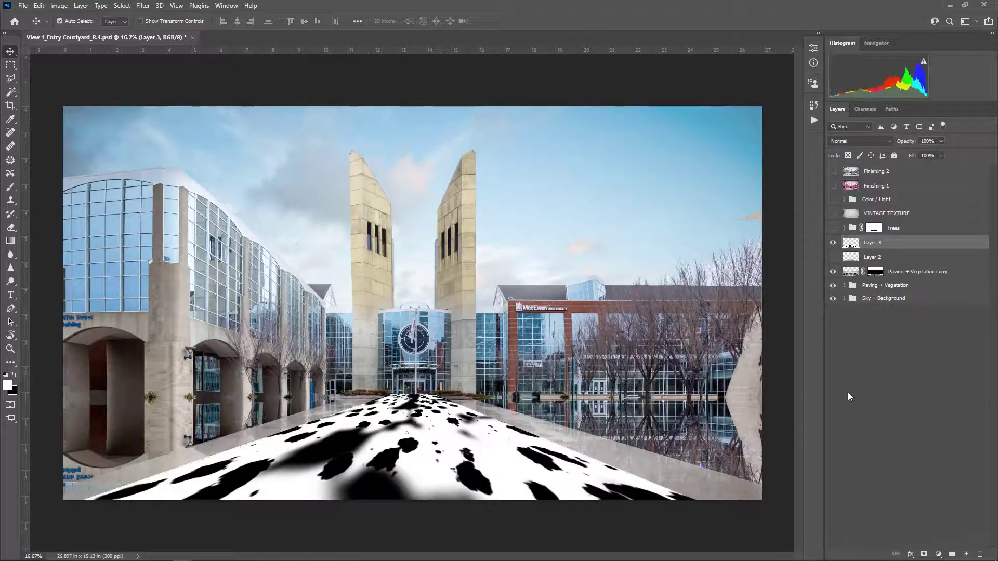
- Paste the puddle map into the reflection layer's mask and move it down onto the paving
alt+click(876, 274)
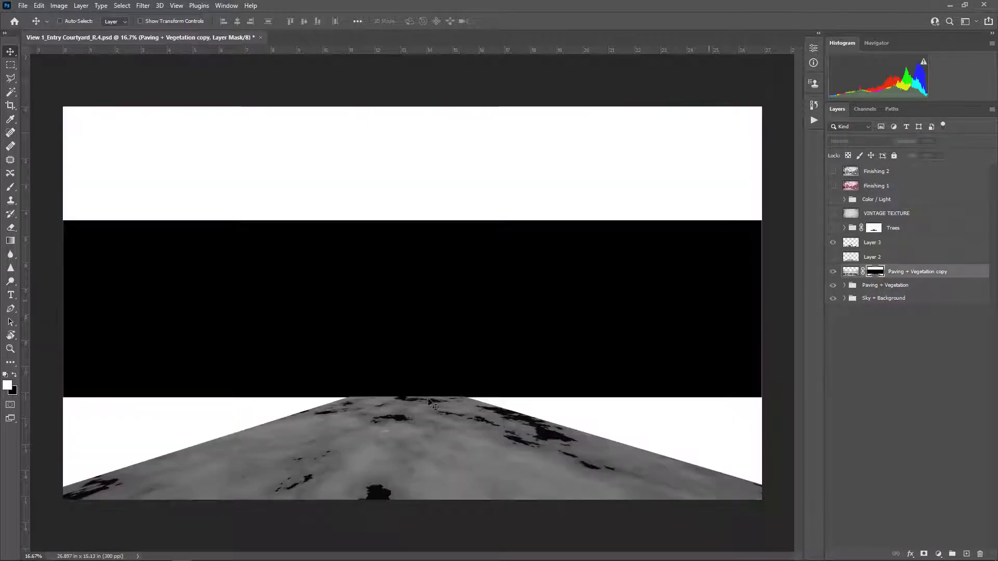
key(ctrl+v)
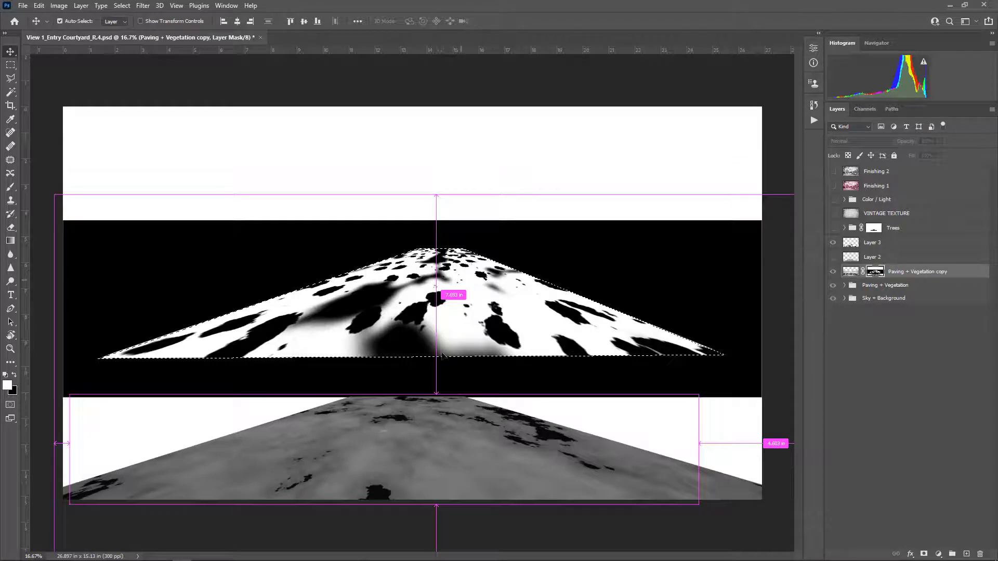
drag(442, 356, 432, 408)
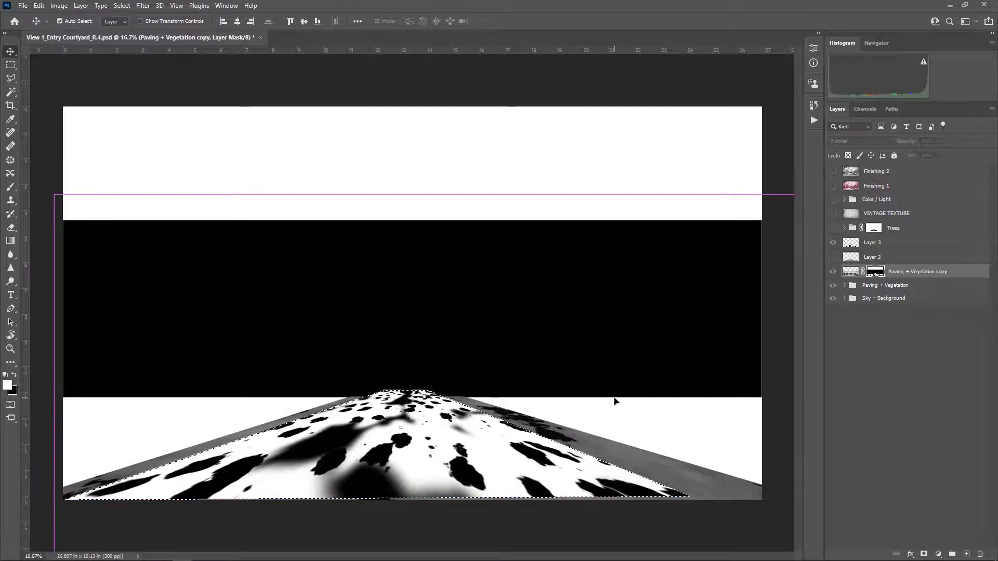
key(ctrl+d)
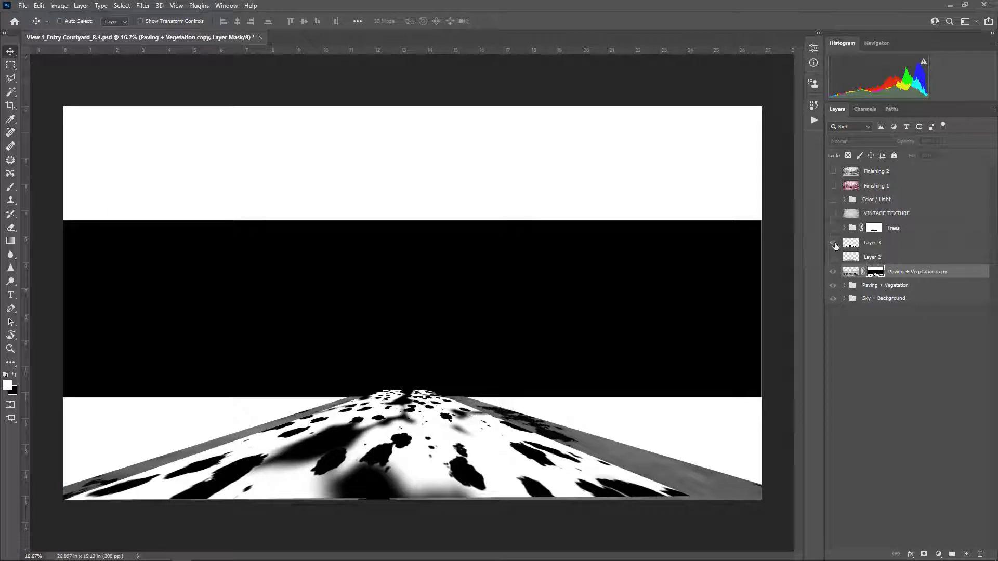
click(834, 243)
click(891, 258)
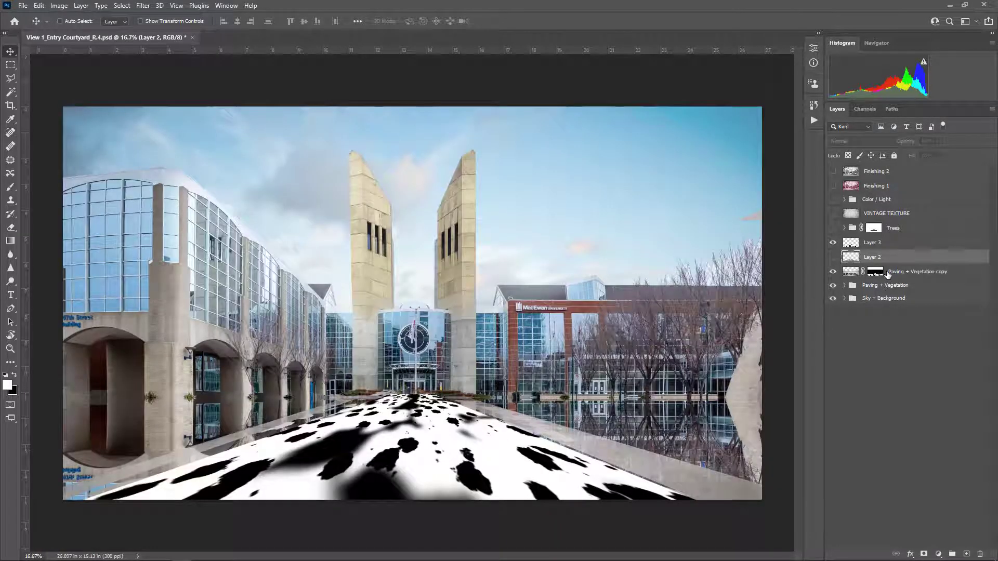
- Hide Layer 3 and inspect the puddle reflections of the façade, clock and planters at 100%
click(876, 273)
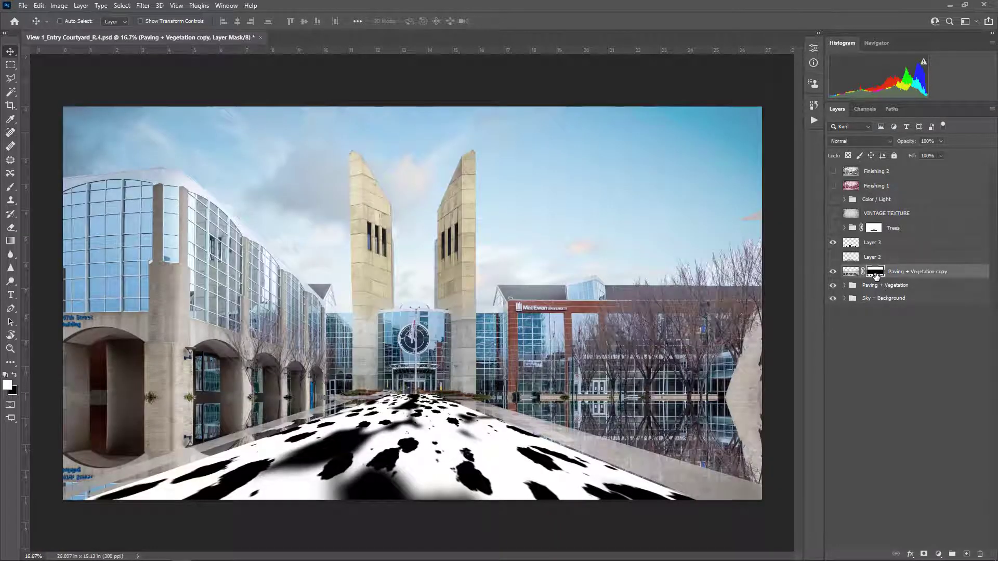
click(834, 243)
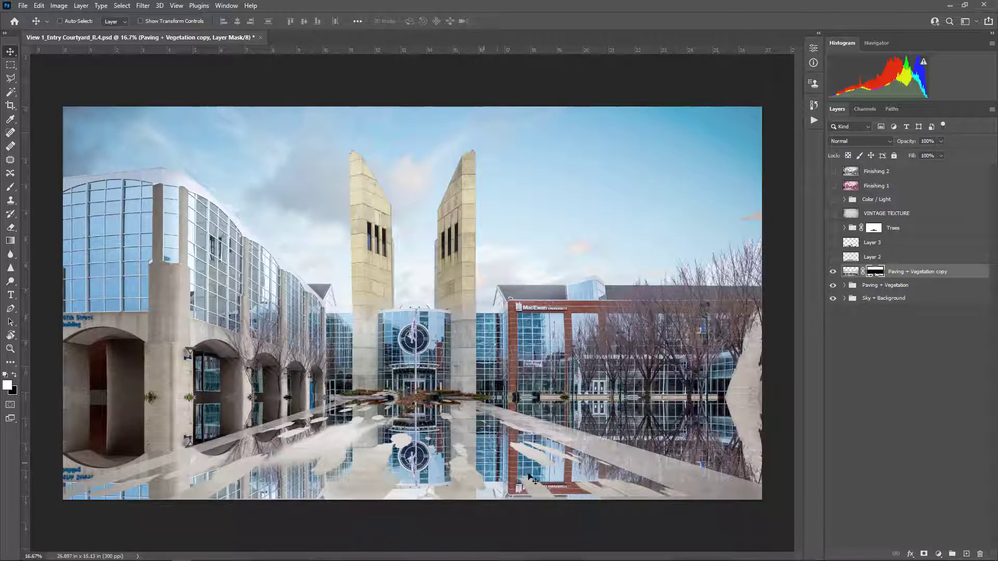
key(ctrl+1)
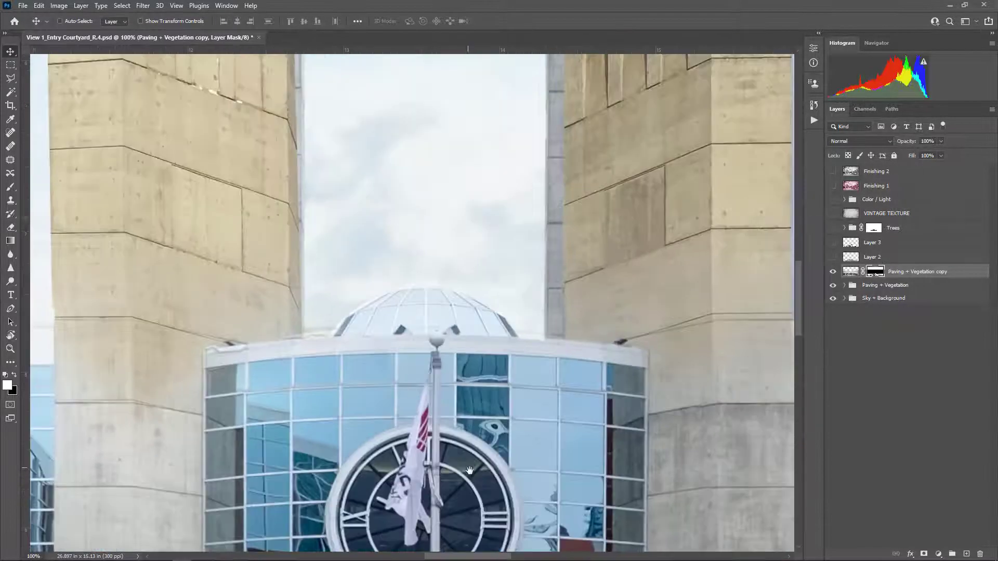
scroll(470, 470, down, 15)
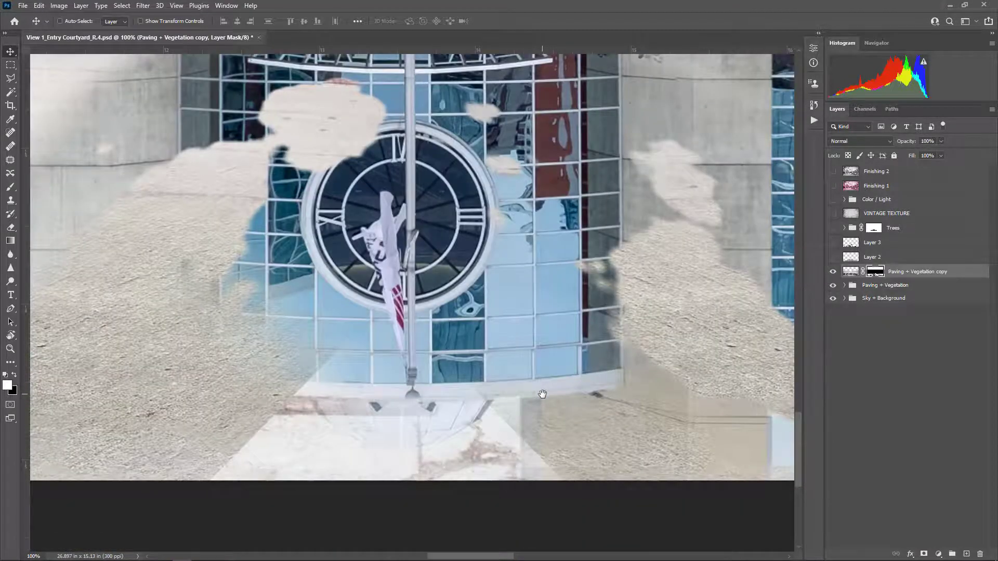
drag(664, 285, 357, 430)
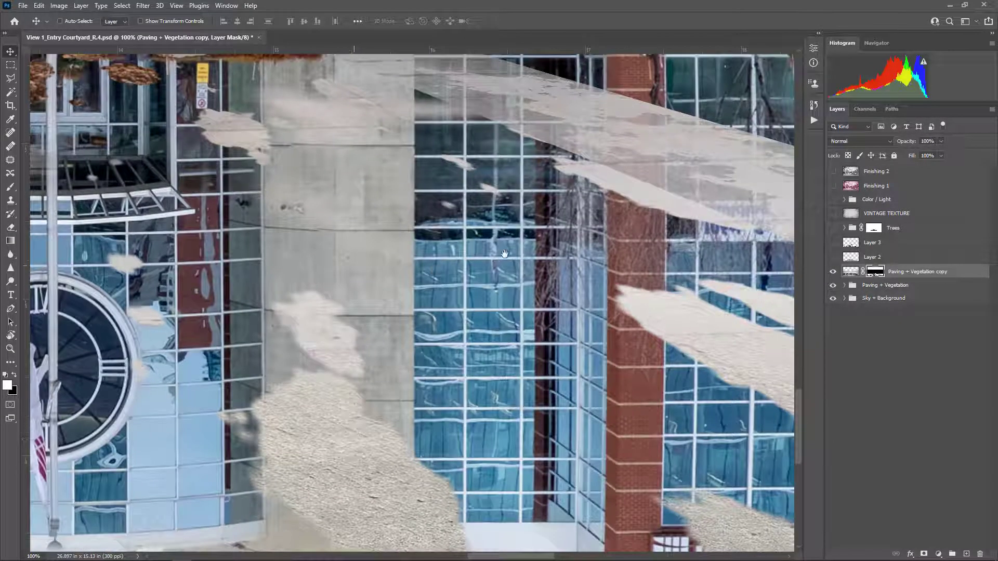
drag(384, 310, 702, 367)
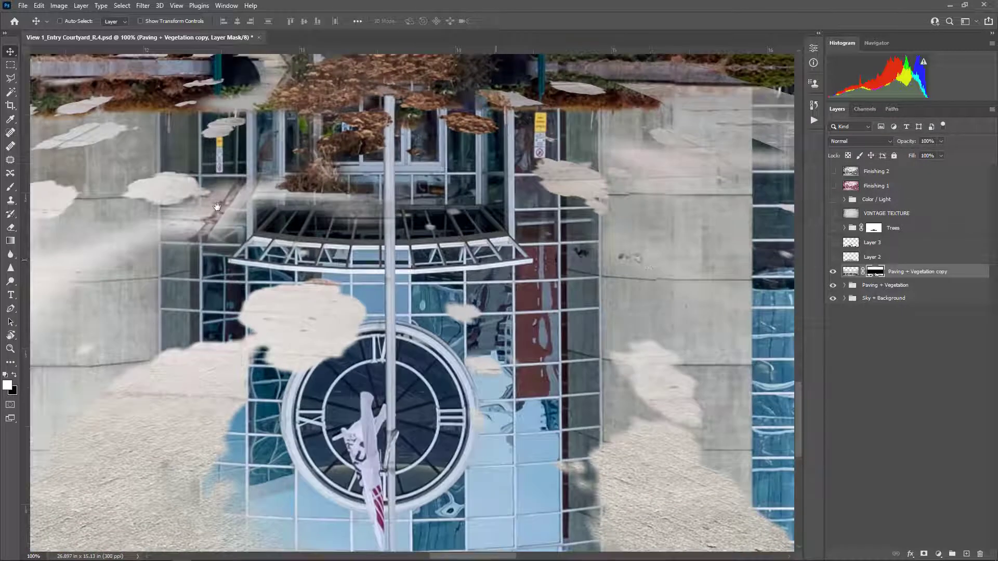
drag(217, 207, 577, 320)
drag(400, 346, 467, 341)
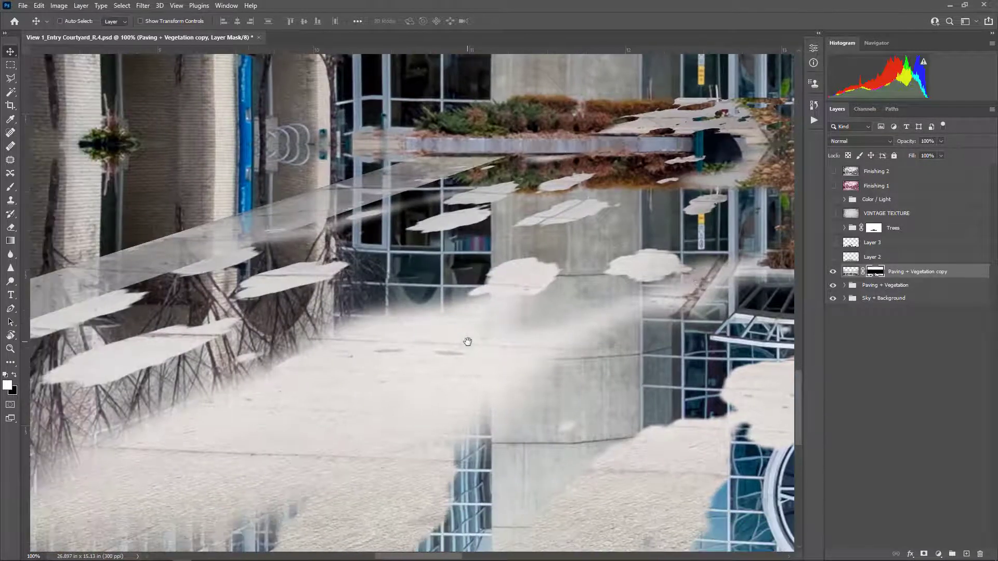
key(ctrl+0)
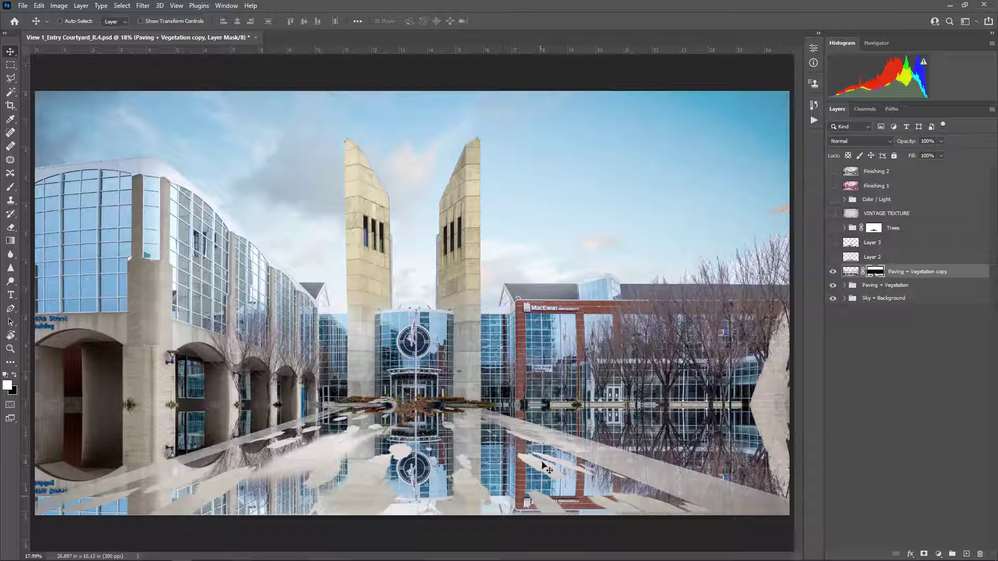
- Show Layer 3 and swap its puddle map's black and white
click(833, 242)
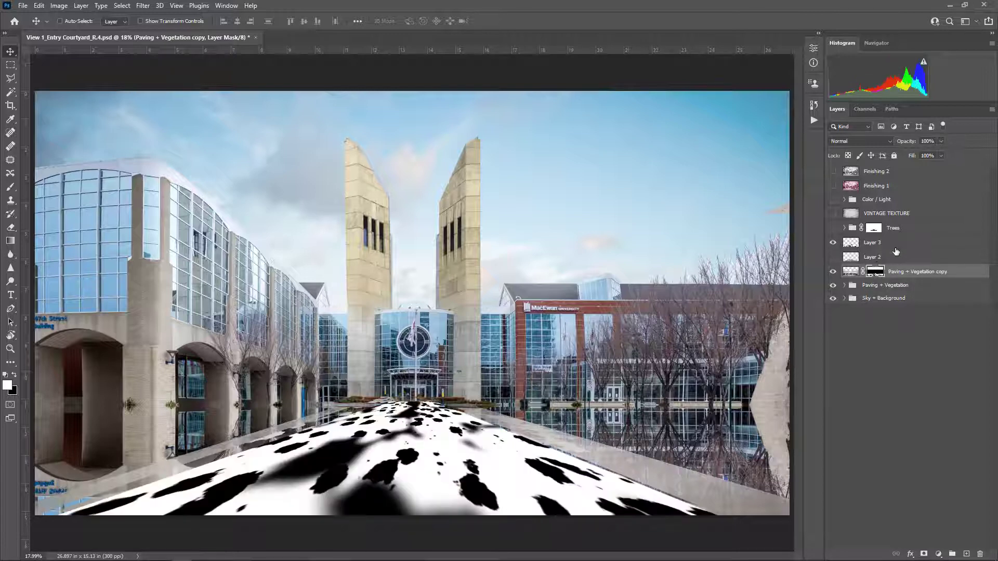
click(882, 244)
key(ctrl+i)
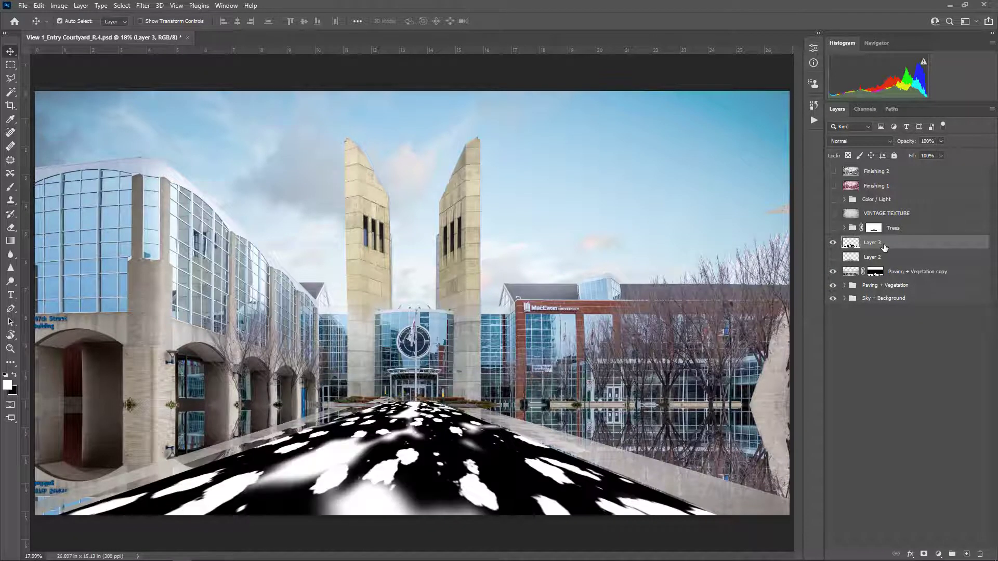
- Invert the reflection mask inside Layer 3's paving selection, then compare the result against the puddle layer
ctrl+click(852, 247)
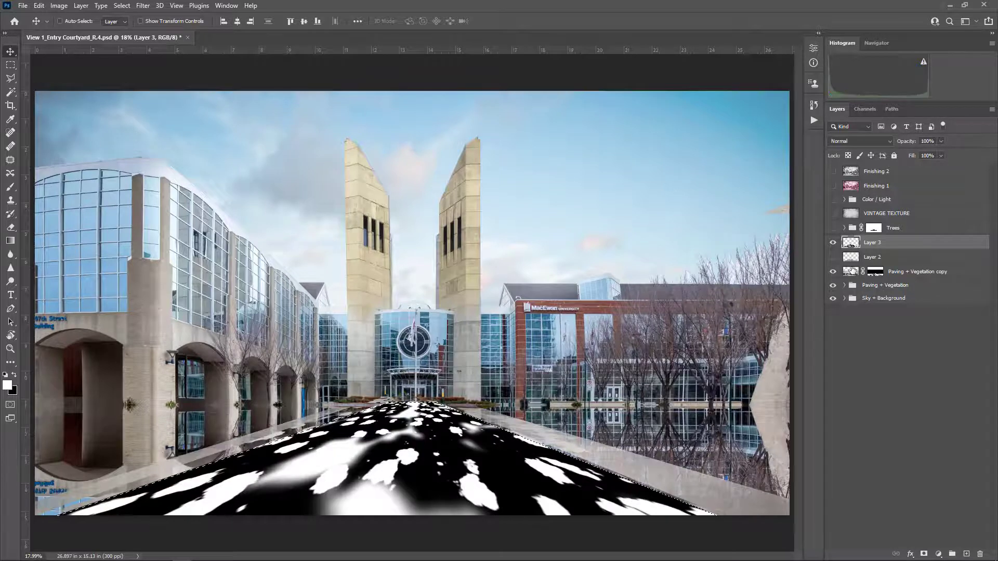
click(833, 243)
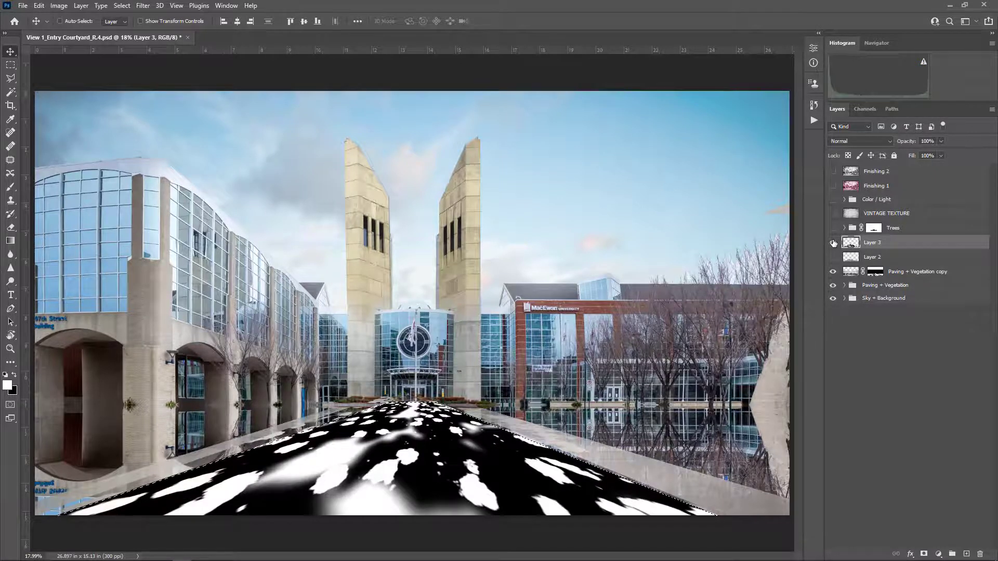
alt+click(875, 272)
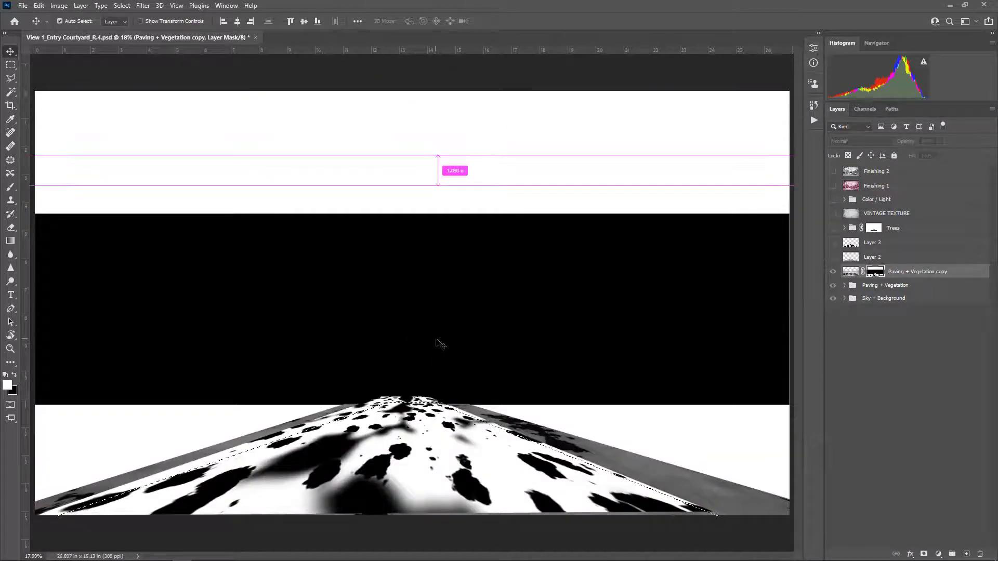
key(ctrl+i)
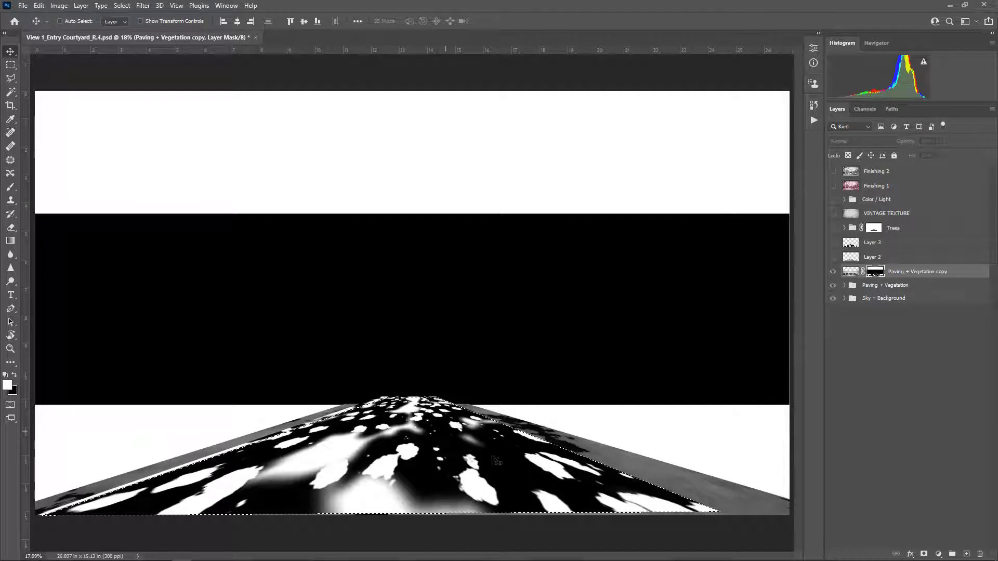
key(ctrl+d)
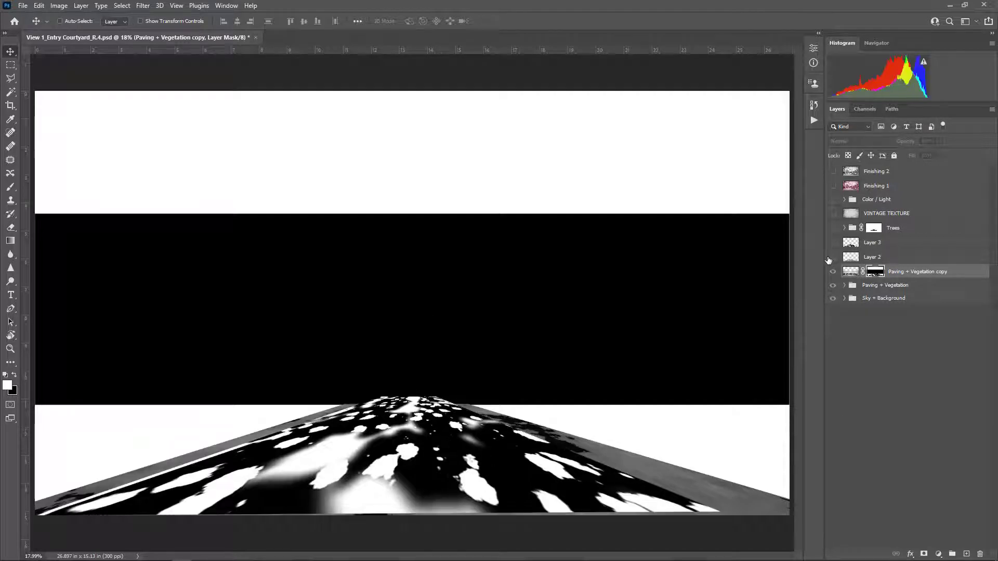
click(892, 260)
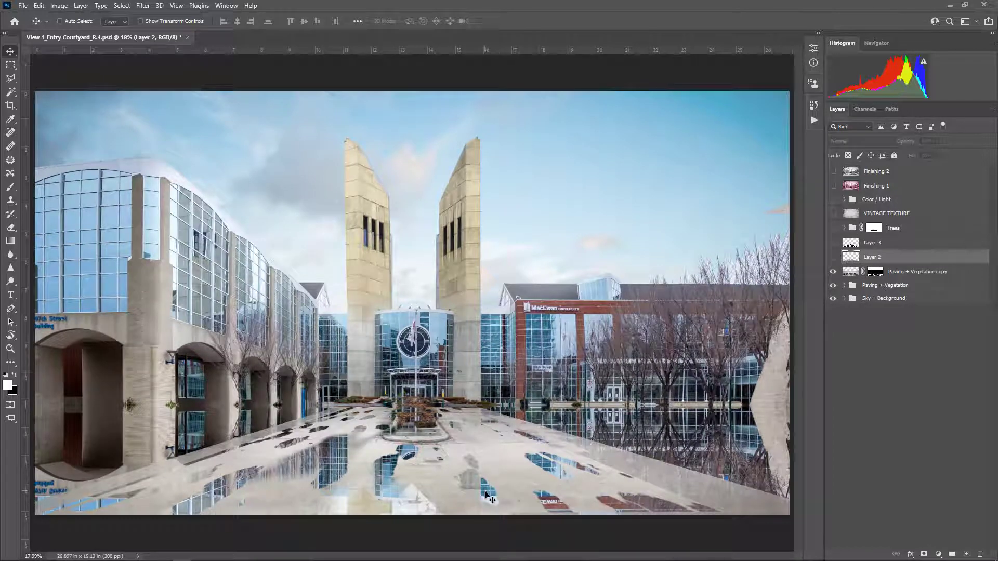
click(833, 242)
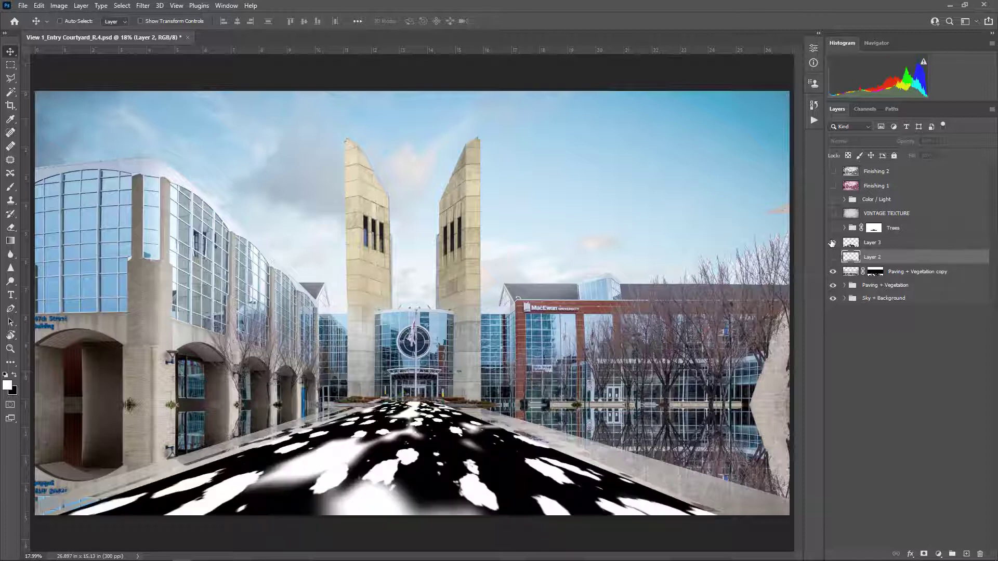
click(833, 243)
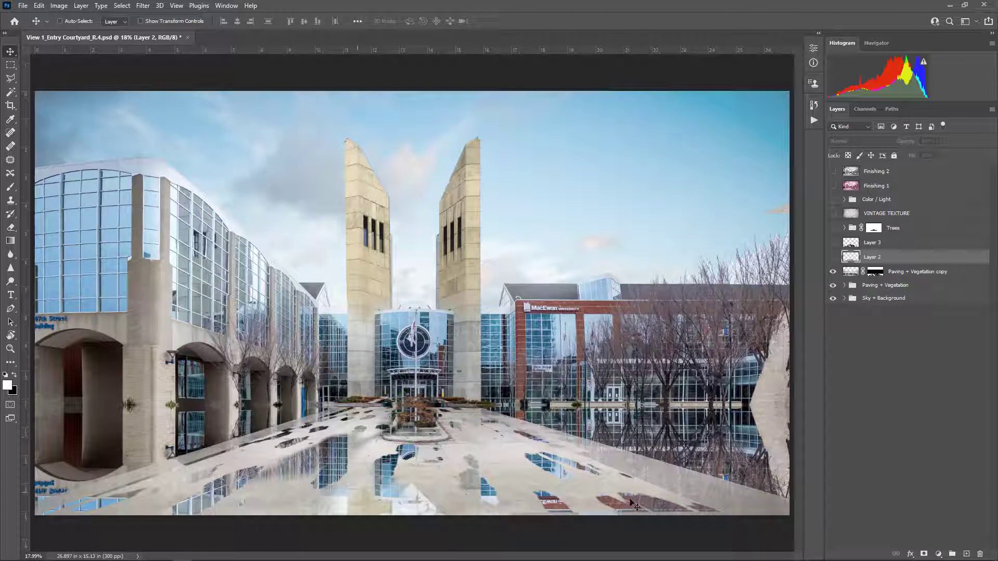
click(11, 77)
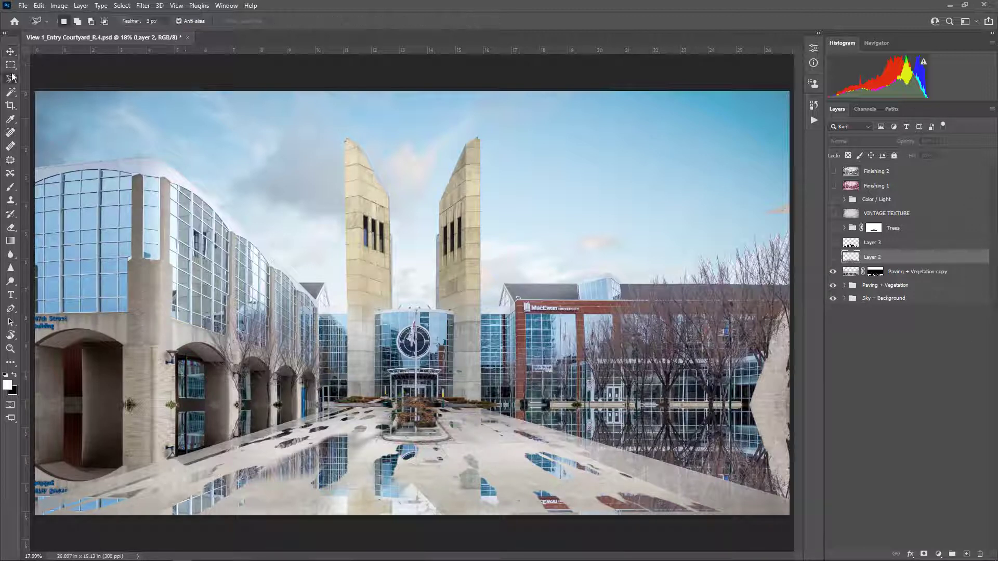
- Mask out the stray reflection along the right walkway edge with a polygonal selection
click(790, 514)
click(453, 400)
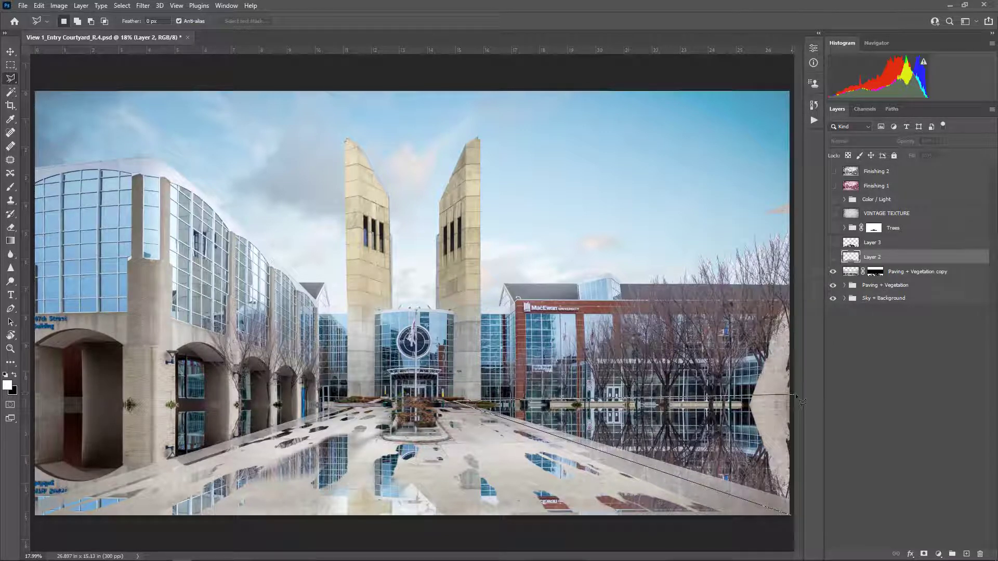
double_click(795, 395)
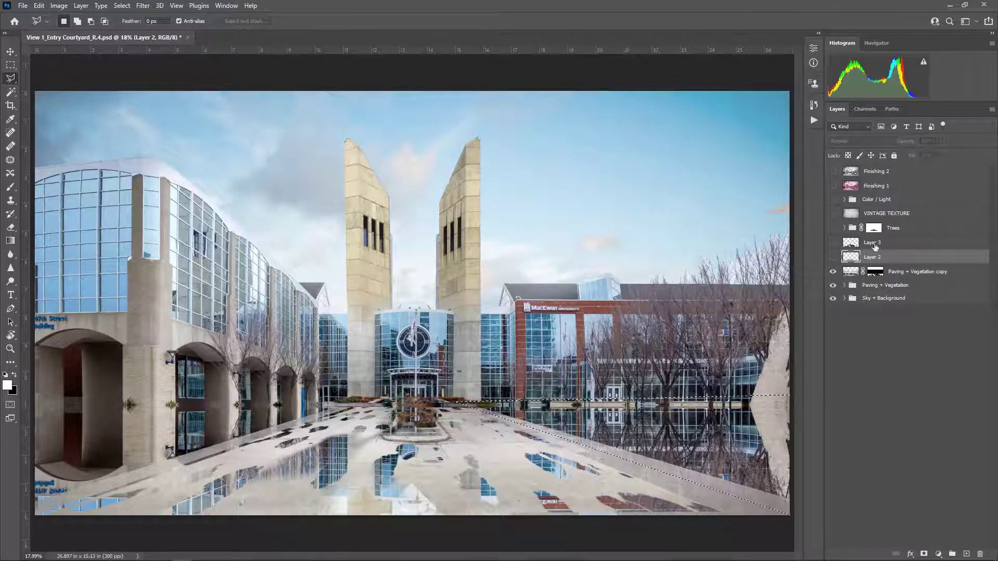
click(875, 271)
key(Delete)
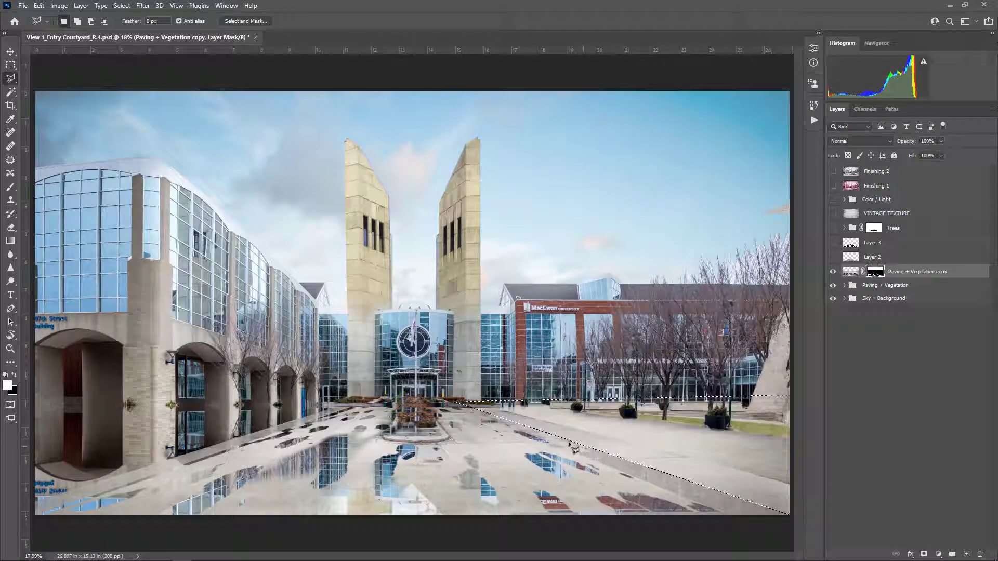
- Mask out the triangular strip along the left edge the same way and clear the selection
click(385, 399)
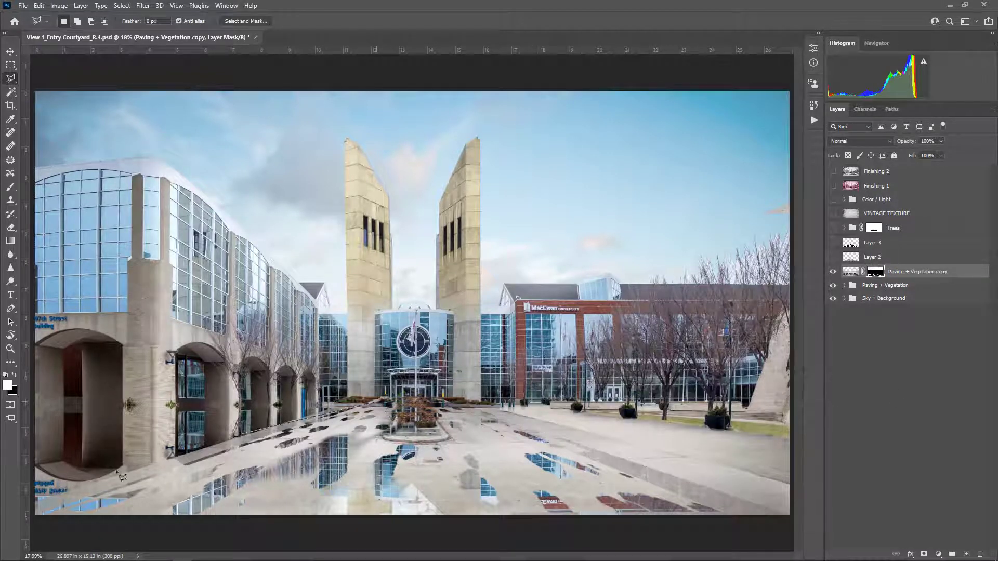
click(35, 518)
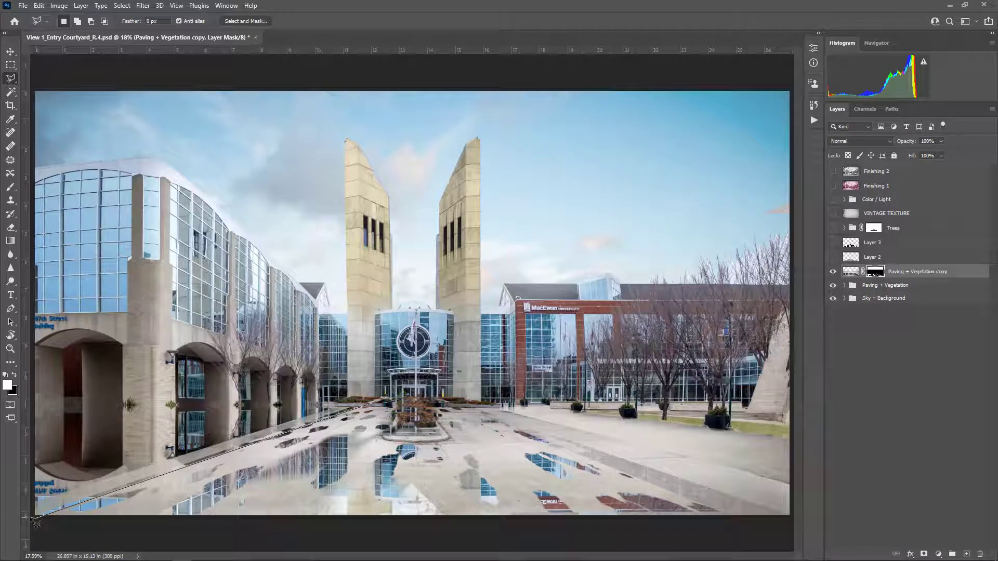
double_click(33, 368)
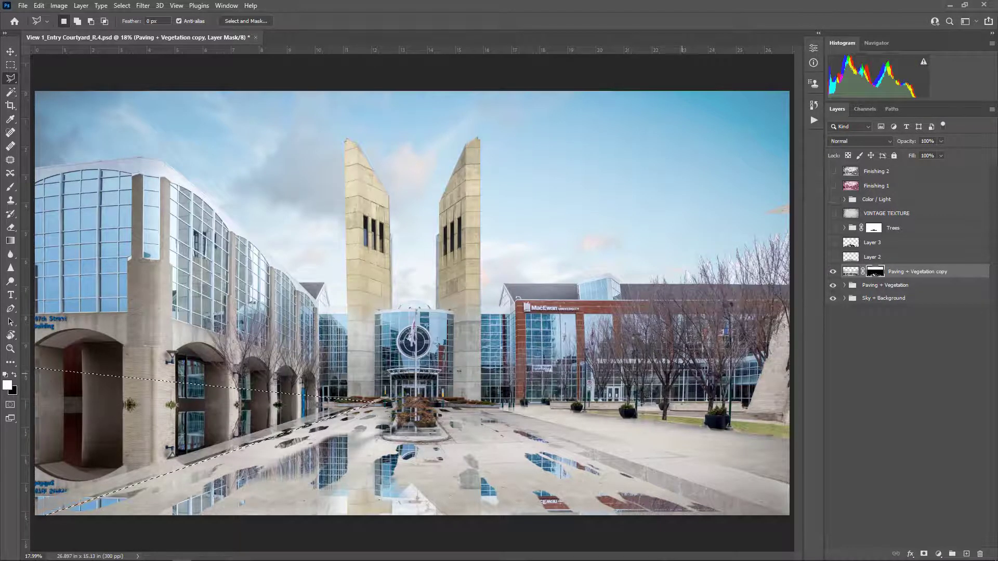
key(Delete)
key(ctrl+d)
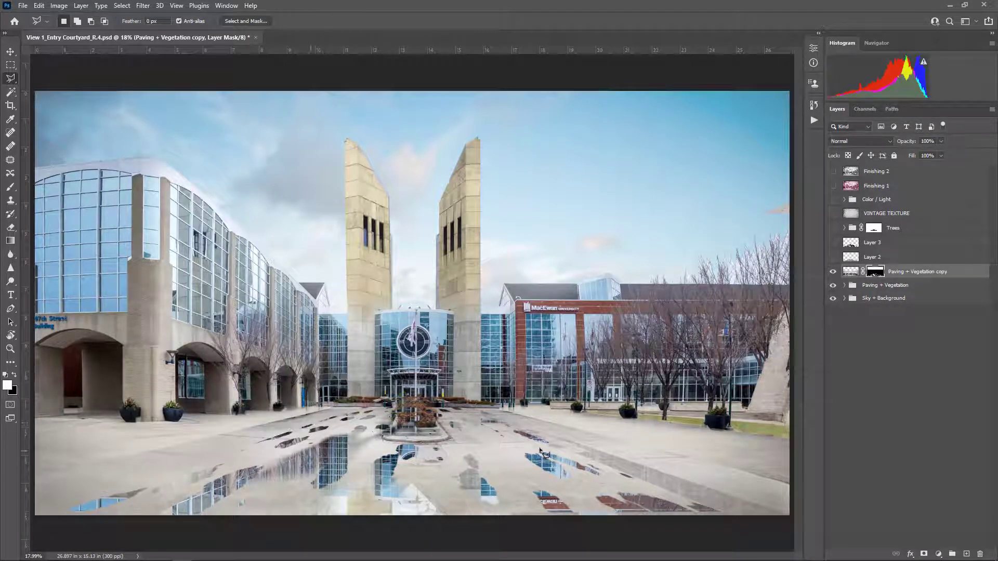
click(10, 52)
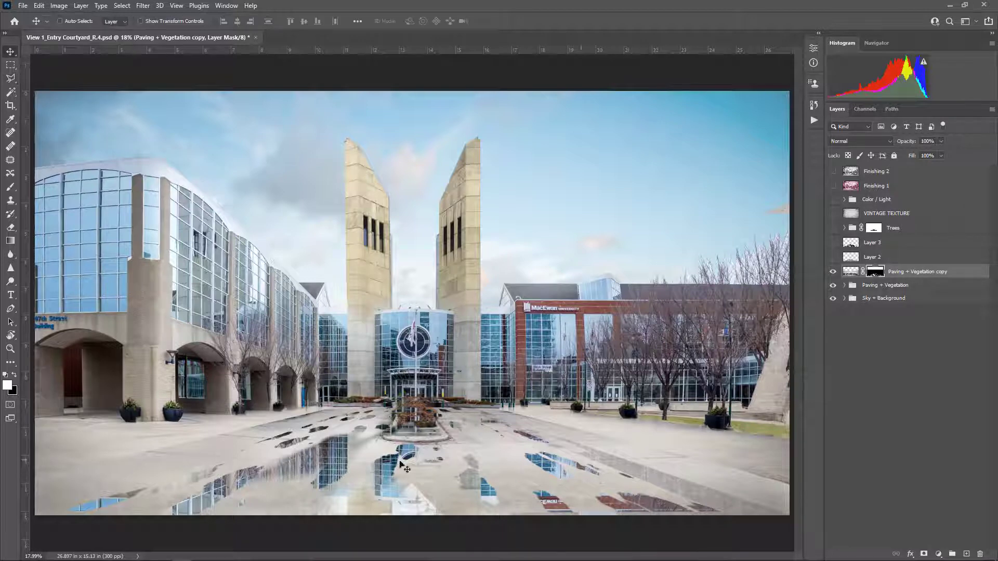